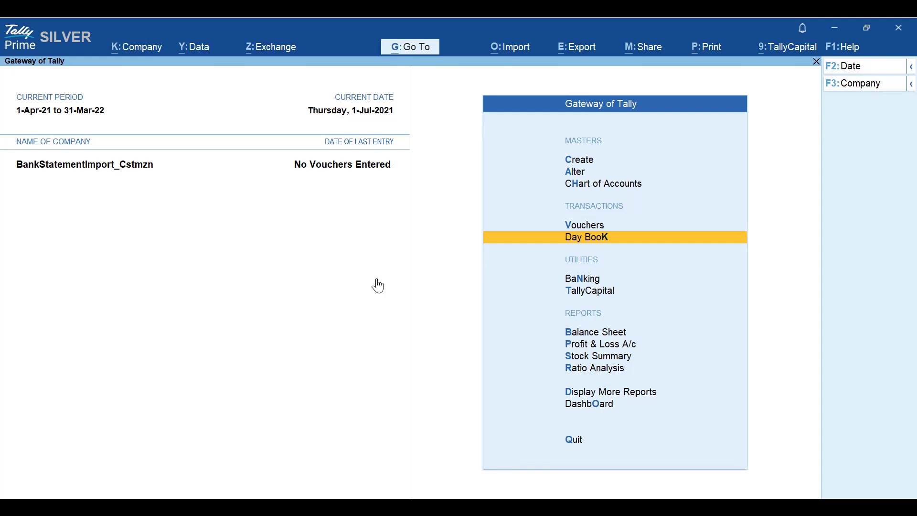
- Switch to the spreadsheets and examine the ICICI bank statement's Cr/Dr and amount columns
key(alt)
key(alt+Tab)
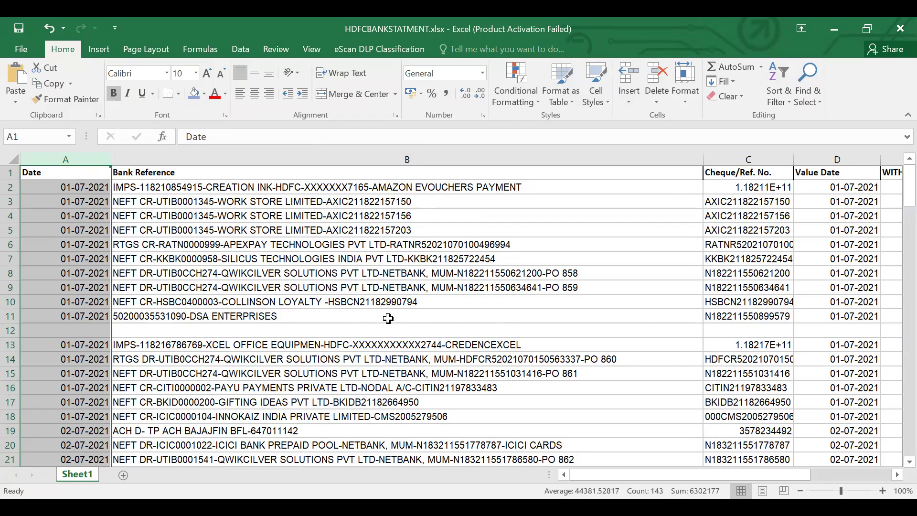
key(alt+Tab)
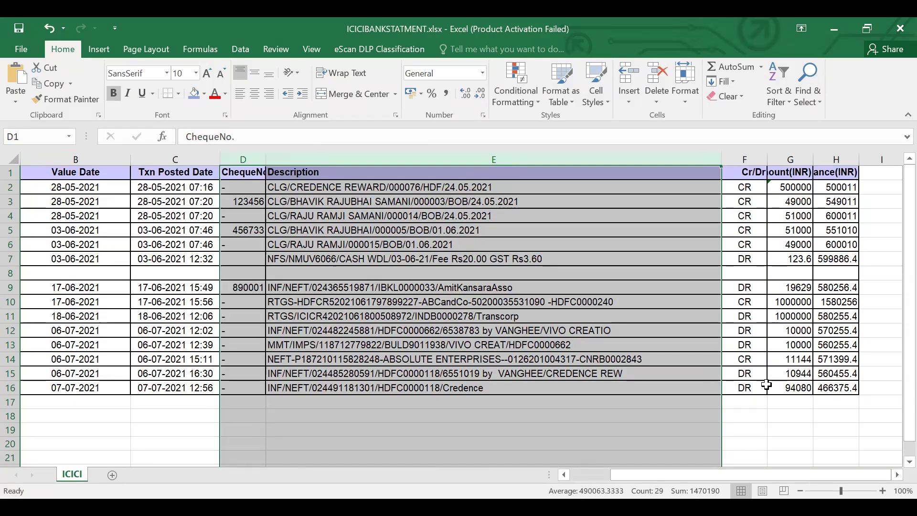
drag(794, 358, 759, 359)
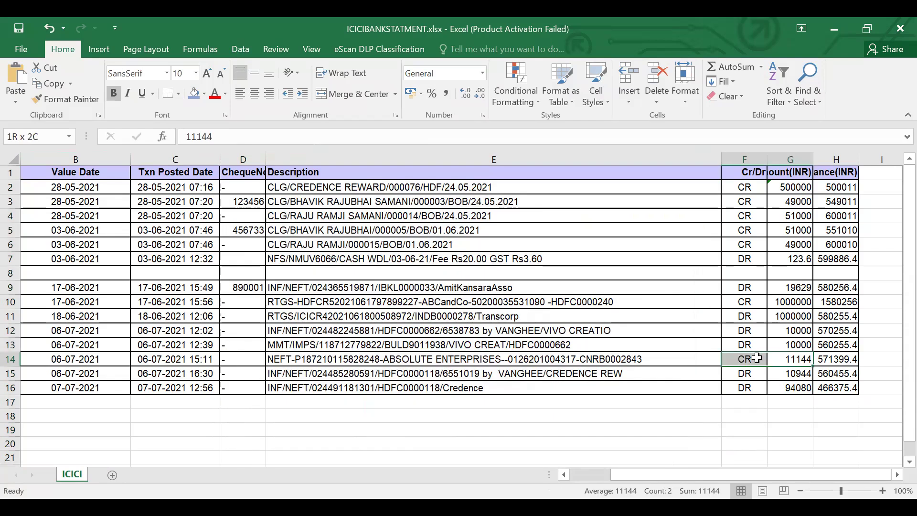
drag(726, 172, 726, 173)
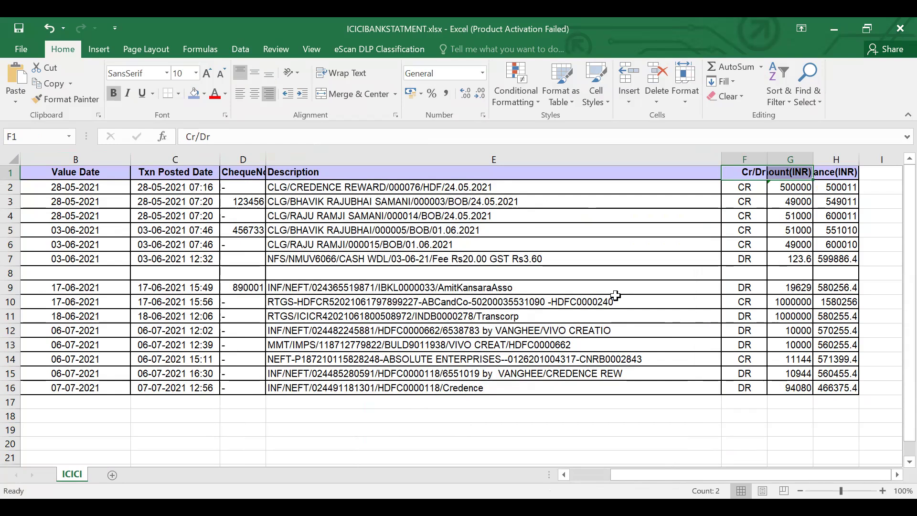
- Examine the HDFC bank statement's columns, headers and date rows
key(alt+Tab)
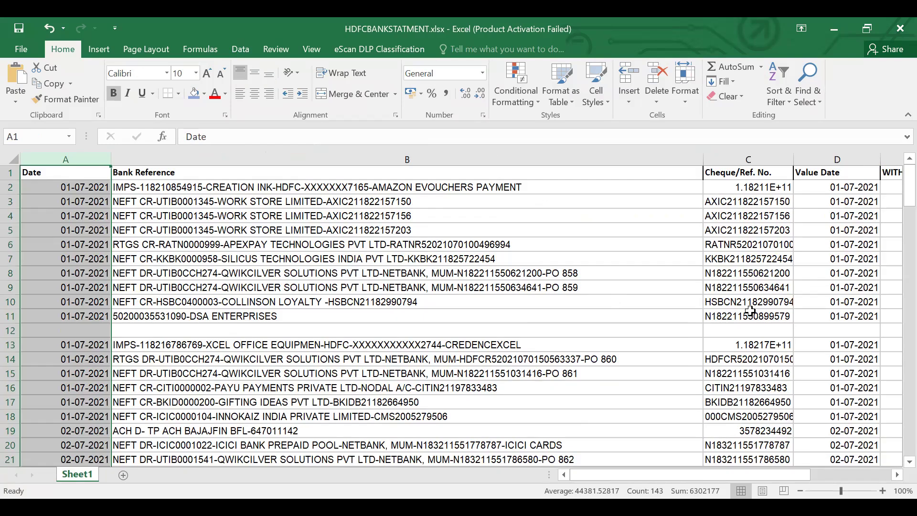
key(Right)
key(Right)
key(Right)
key(Right)
key(Right)
key(Right)
key(Right)
key(Left)
key(Left)
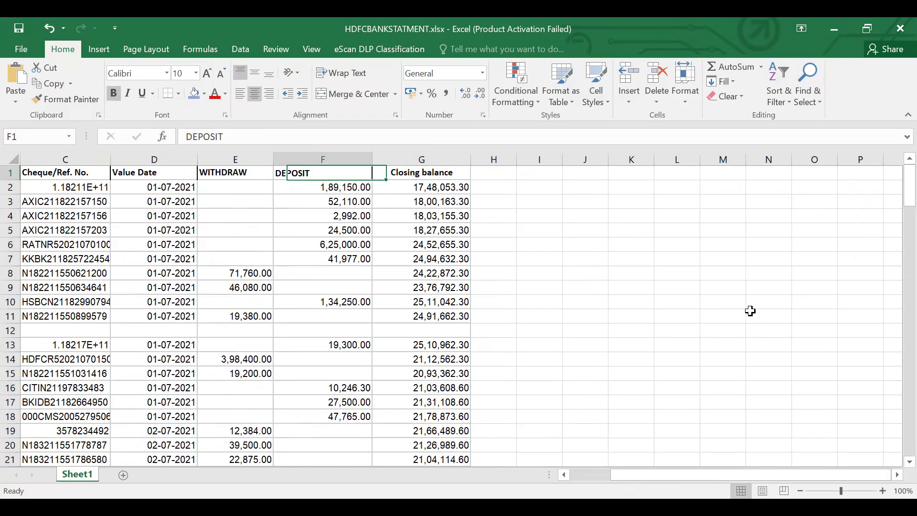
key(Left)
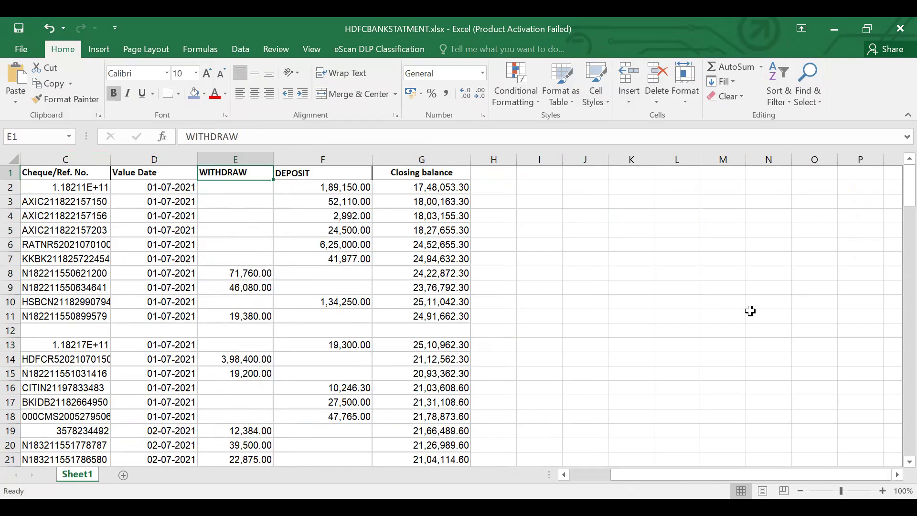
drag(690, 472, 602, 479)
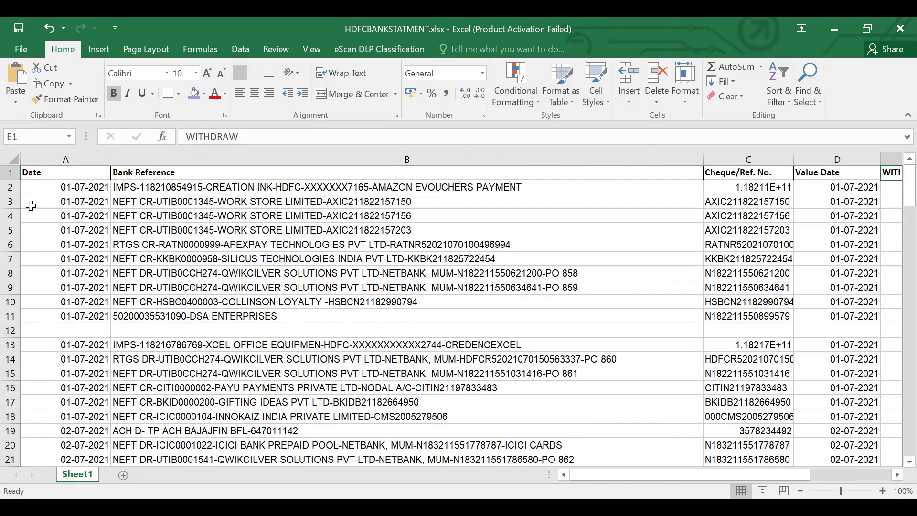
click(10, 172)
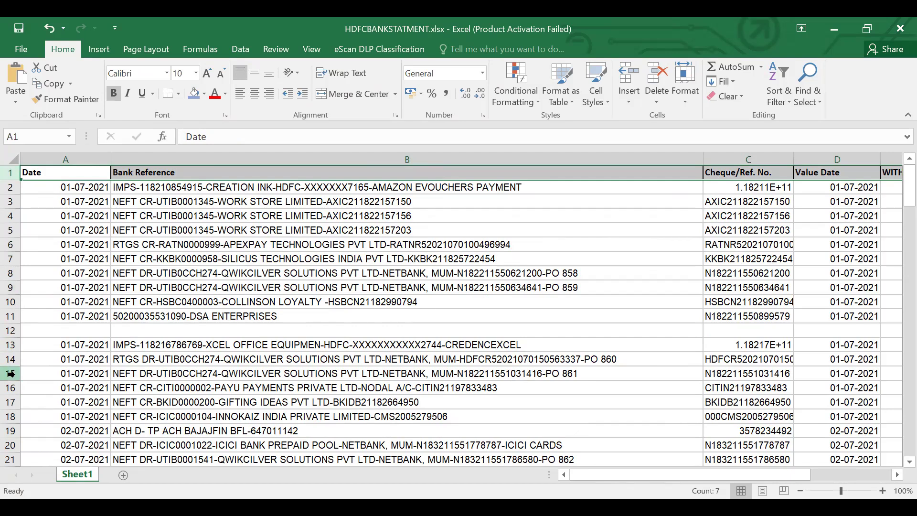
click(93, 375)
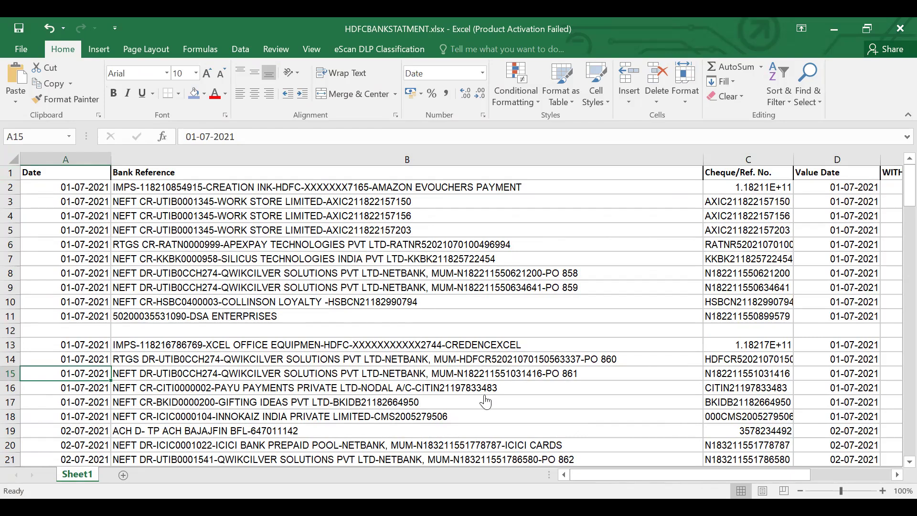
- Return to Tally and open Bank Statement Import from the Banking utilities
key(alt+Tab)
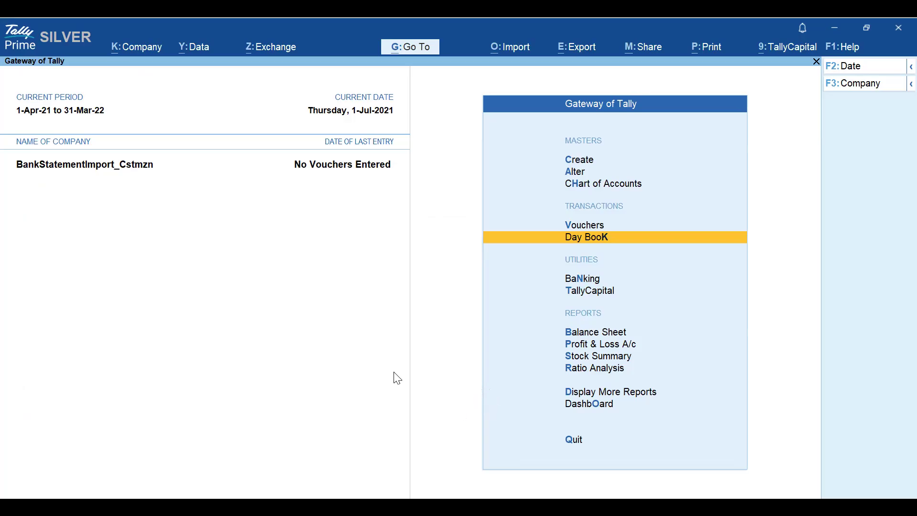
key(Down)
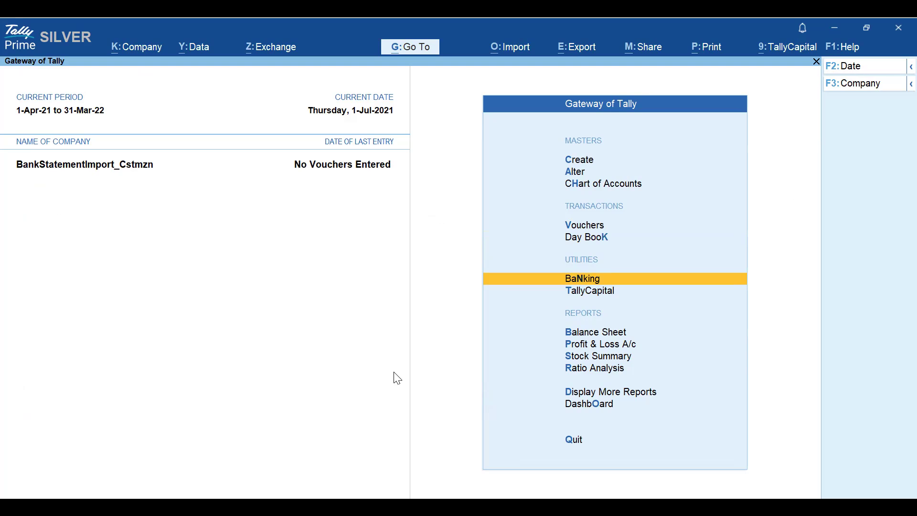
key(Return)
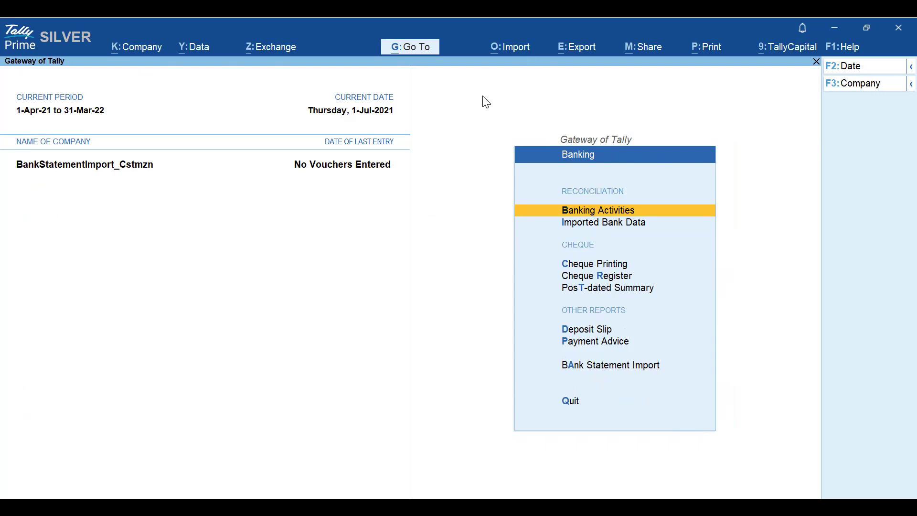
key(alt+o)
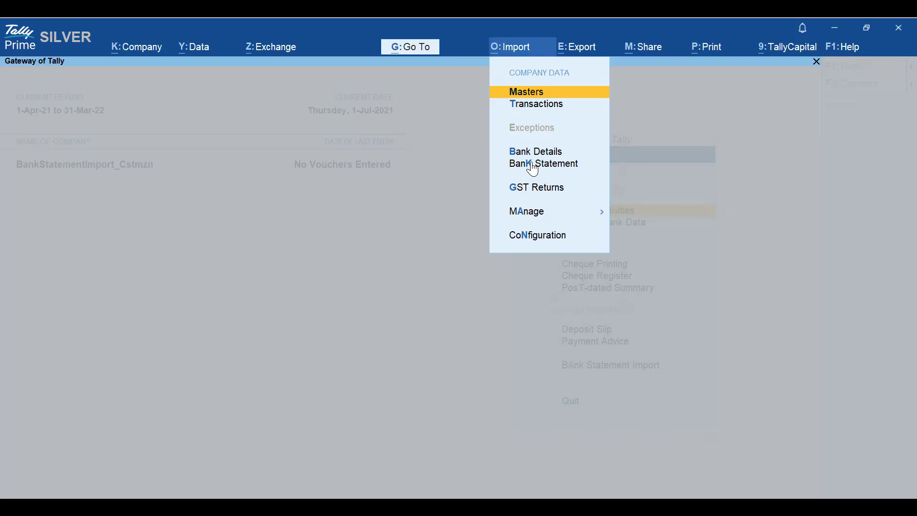
key(Escape)
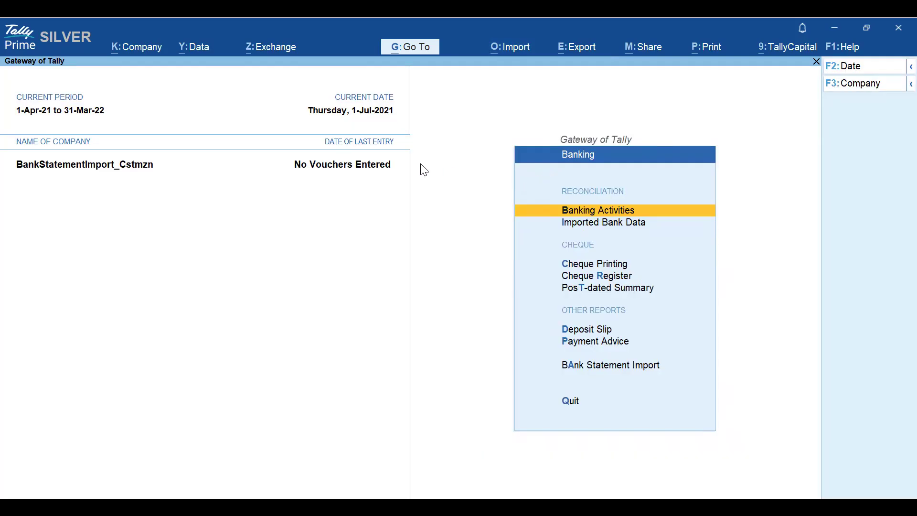
click(593, 365)
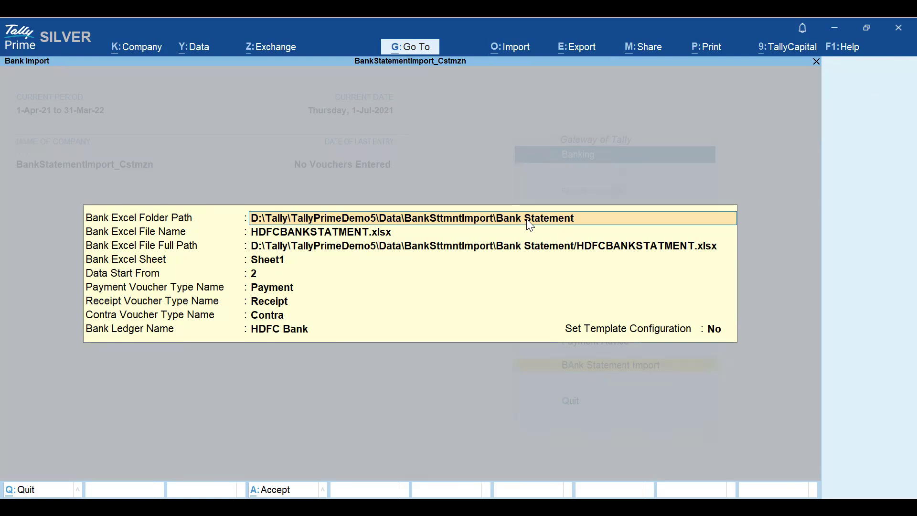
- Choose HDFCBANKSTATMENT.xlsx as the bank Excel file and accept its full path
key(Return)
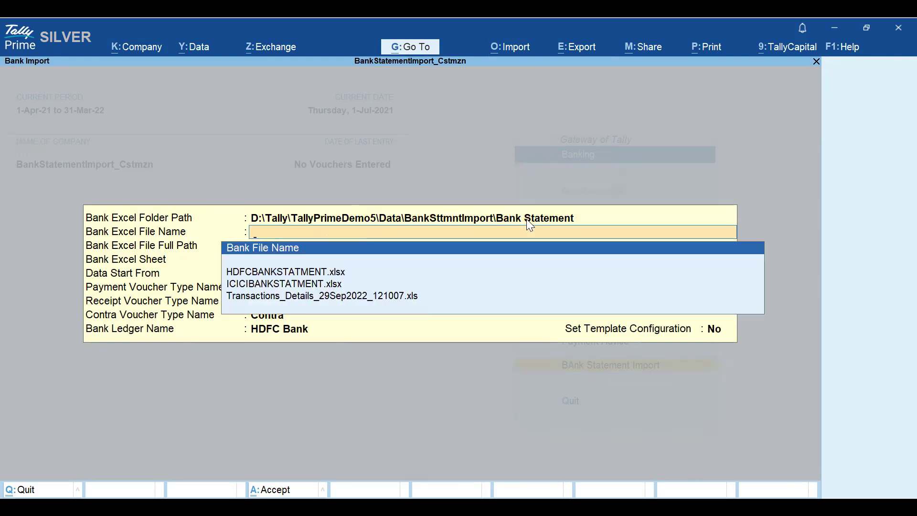
key(Down)
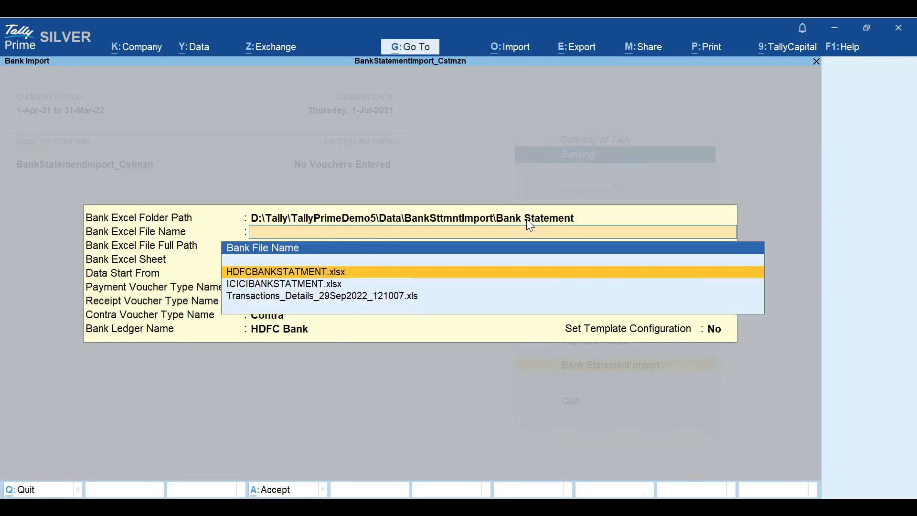
key(Return)
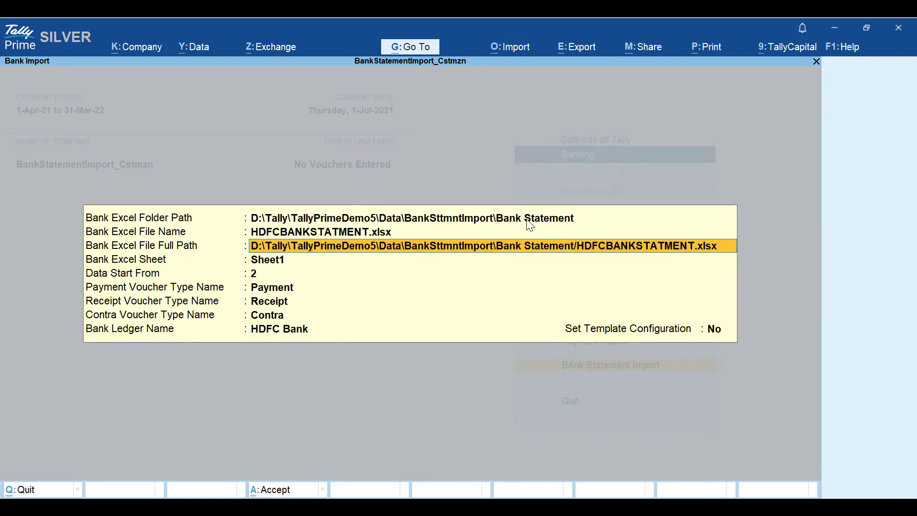
key(Return)
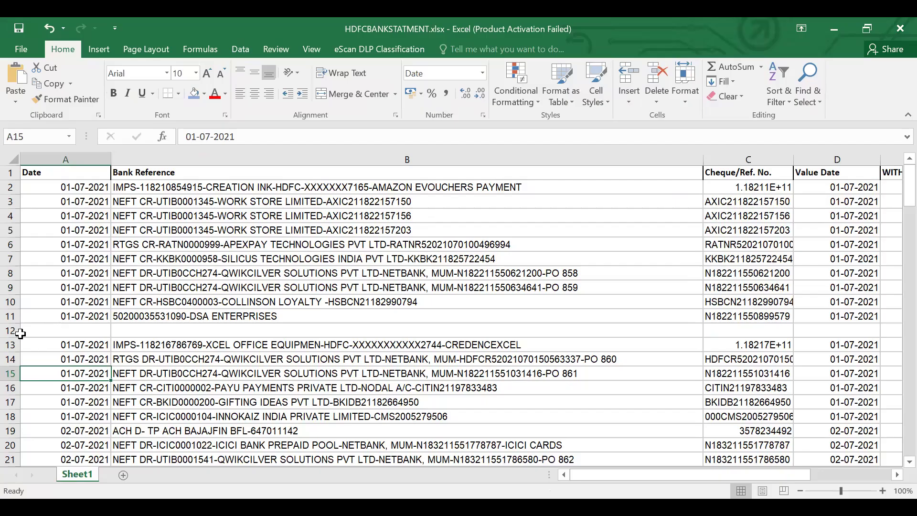
- Inspect the blank row 12 in the HDFC sheet, then accept 2 as the data start row
click(10, 330)
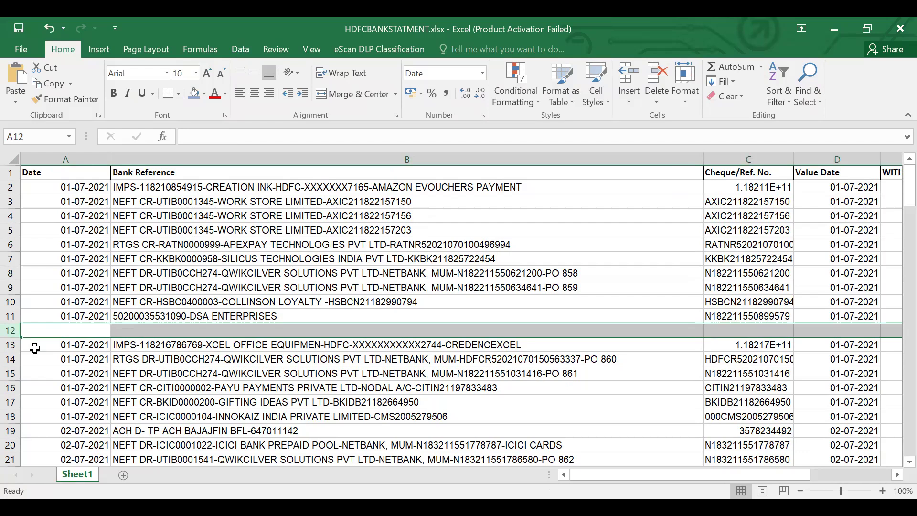
click(10, 345)
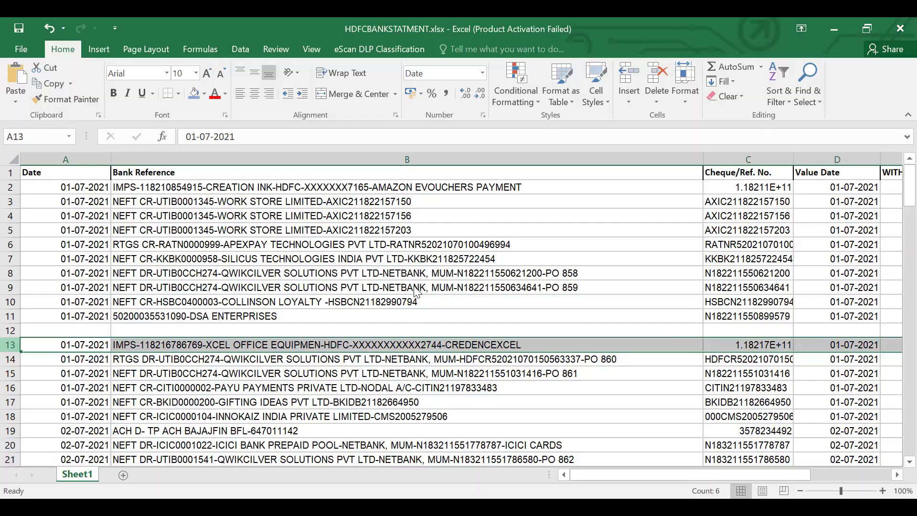
key(alt+Tab)
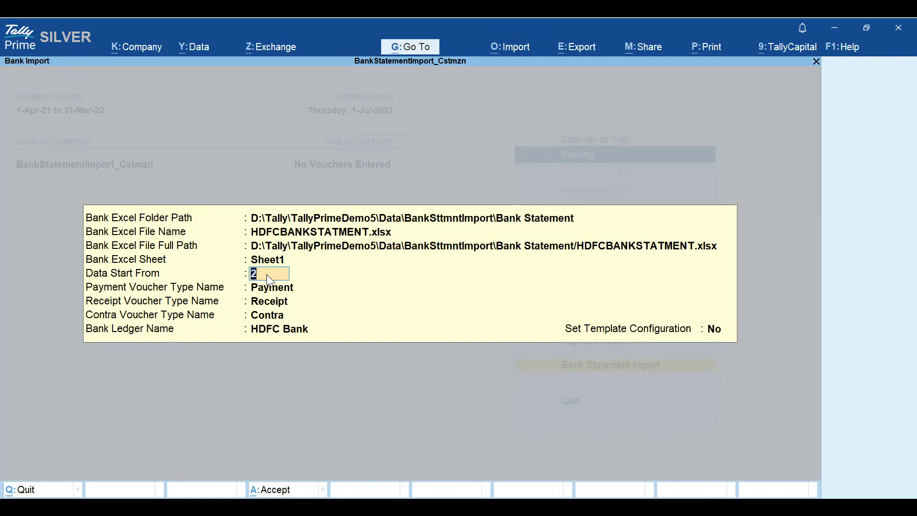
key(Return)
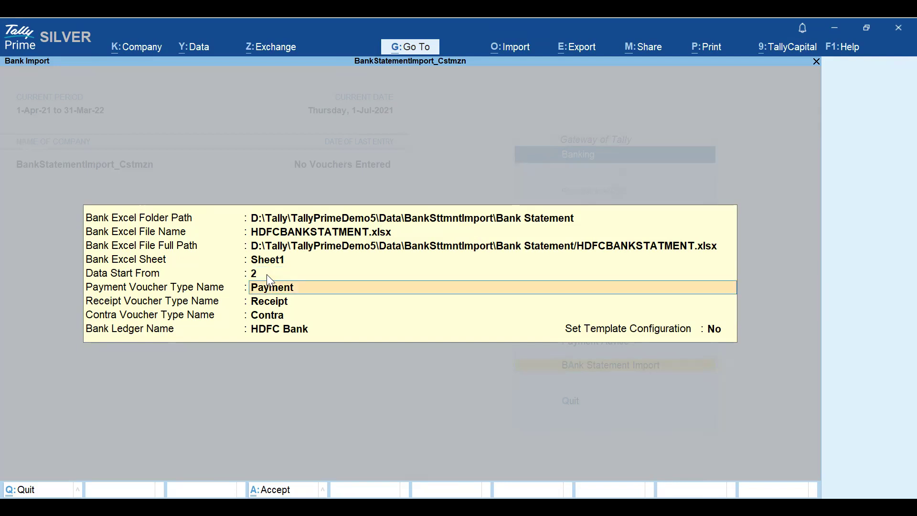
- Select Payment, Receipt and Contra as the payment, receipt and contra voucher types
key(BackSpace)
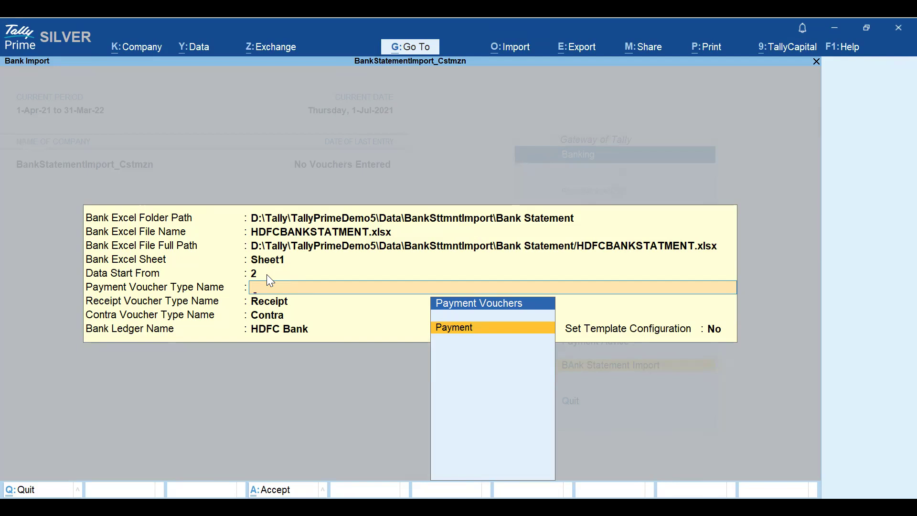
key(Return)
key(BackSpace)
key(Return)
key(BackSpace)
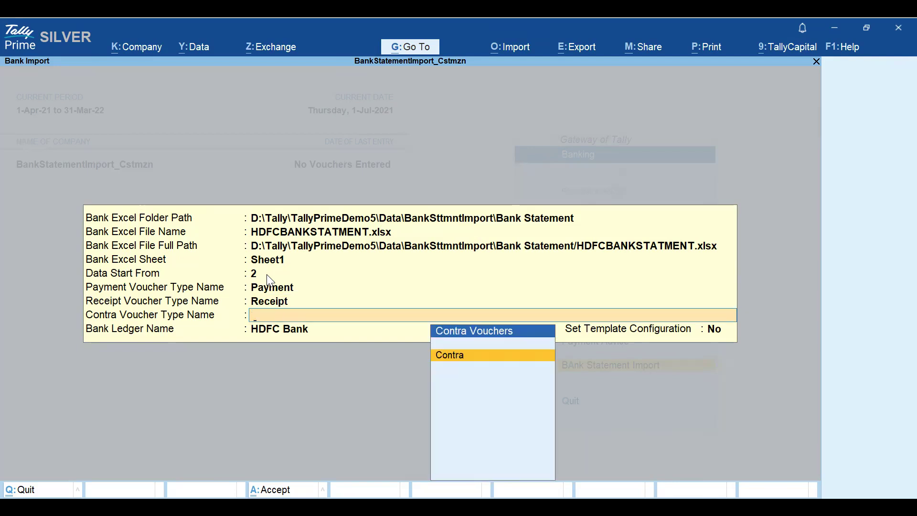
key(Return)
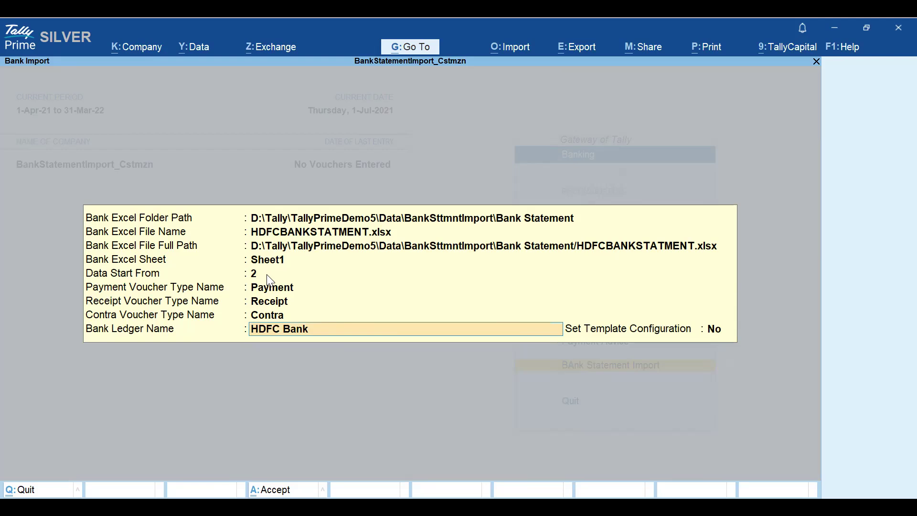
- Select HDFC Bank as the bank ledger and accept the import settings
key(BackSpace)
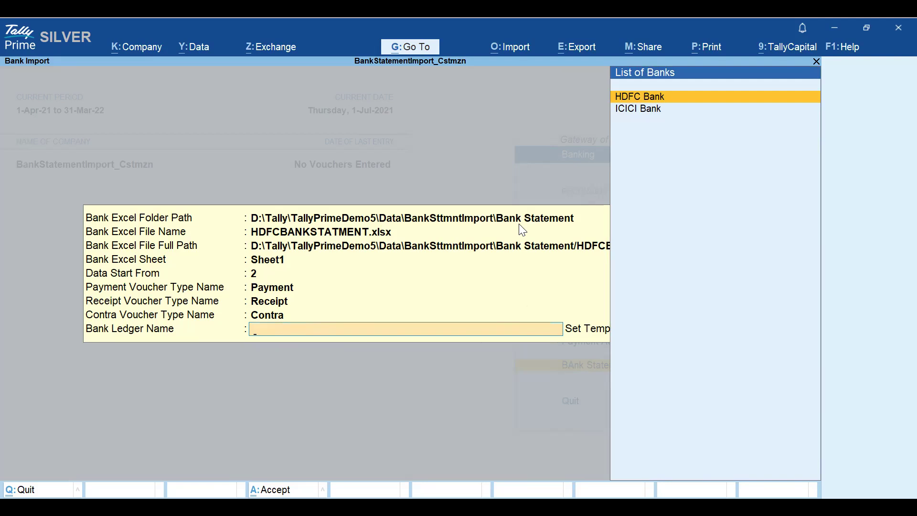
key(Return)
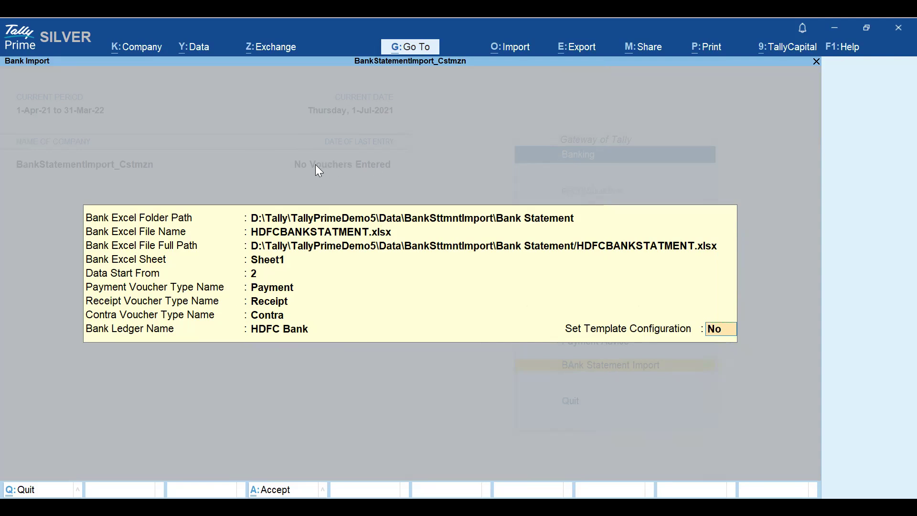
key(ctrl)
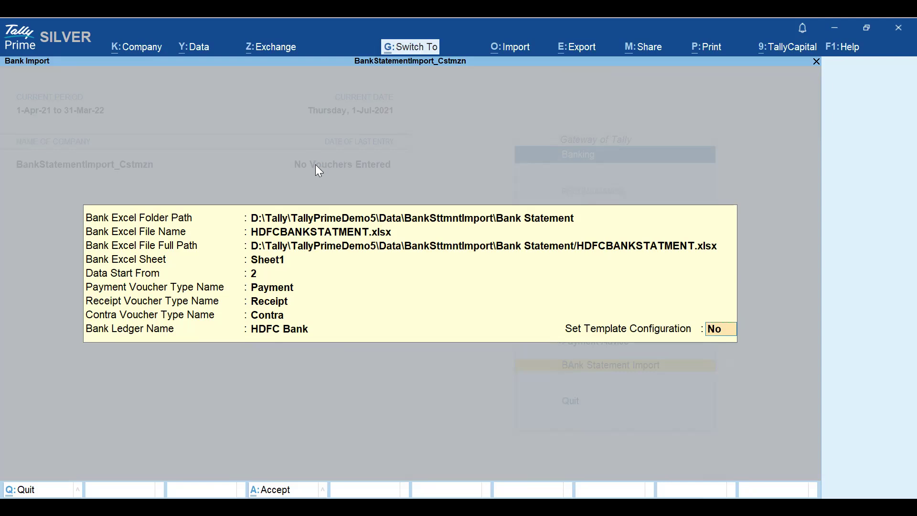
key(ctrl+a)
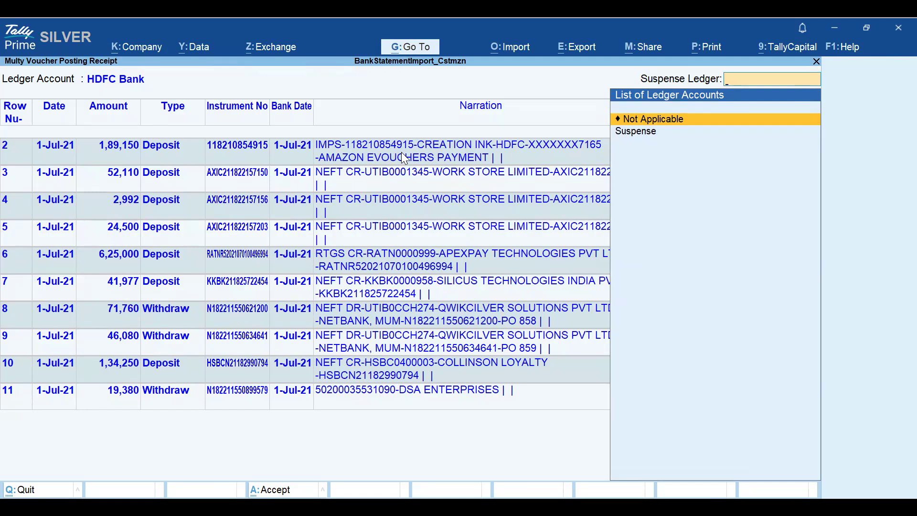
- Set the suspense ledger to Not Applicable
key(Down)
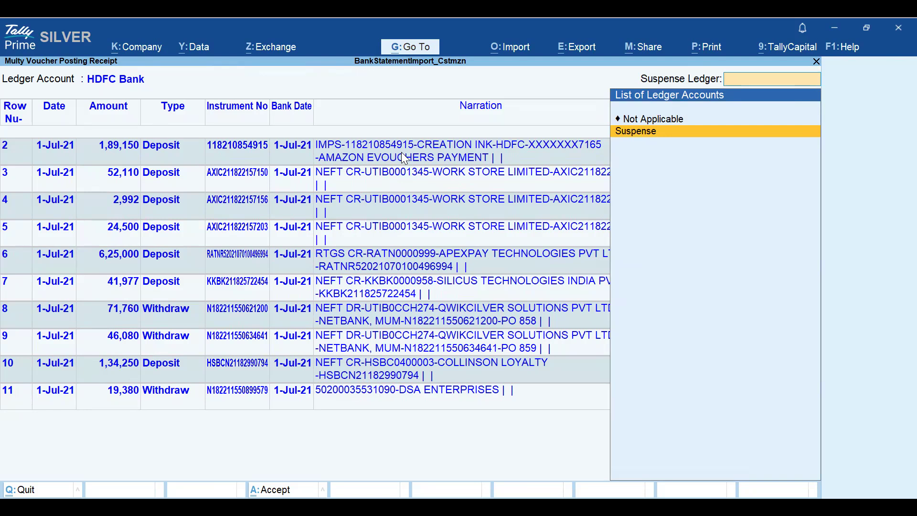
key(Up)
key(Return)
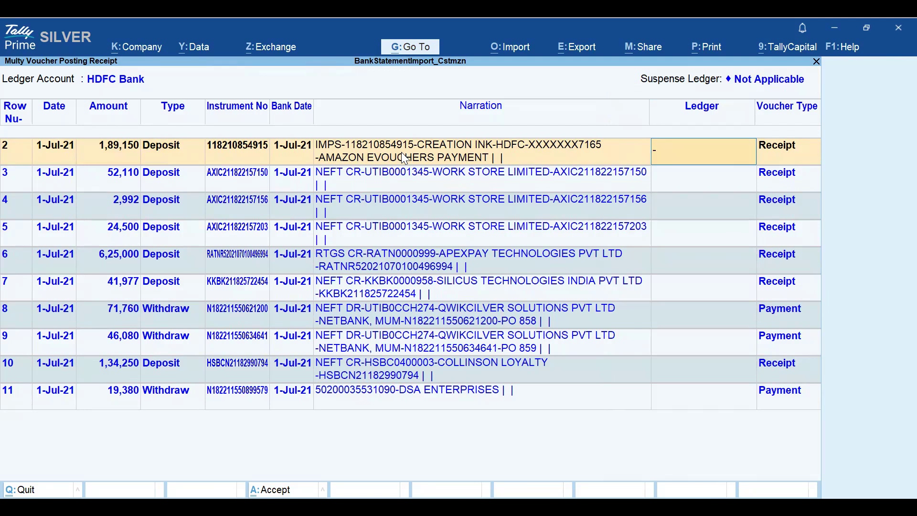
- Assign the Credence Rewards ledger to the first imported deposit row
text(C)
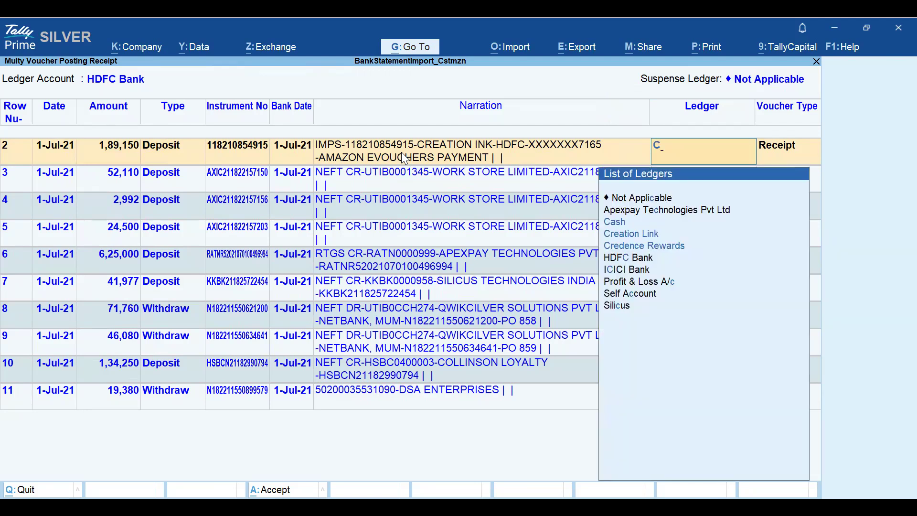
key(Down)
key(Down)
key(Return)
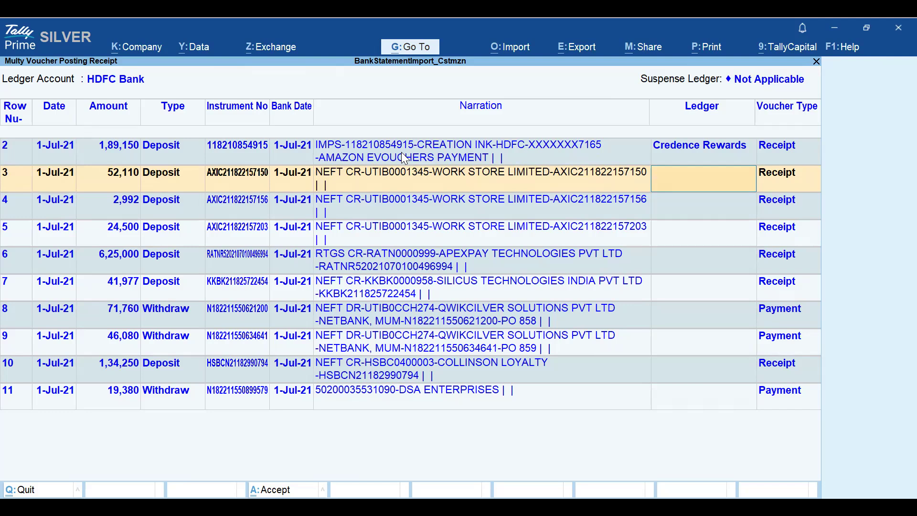
- Assign the Work Store Limited ledger to the three Work Store deposit rows 3, 4 and 5
text(W)
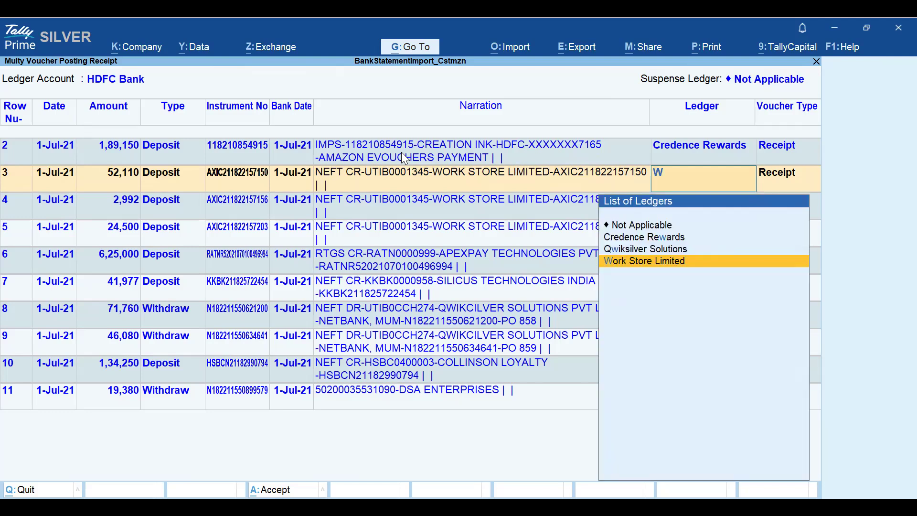
key(Return)
text(W)
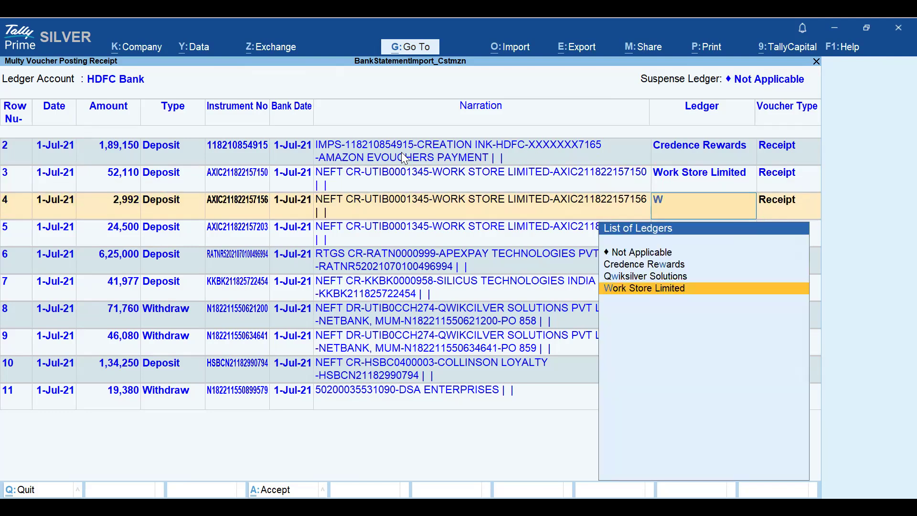
key(Return)
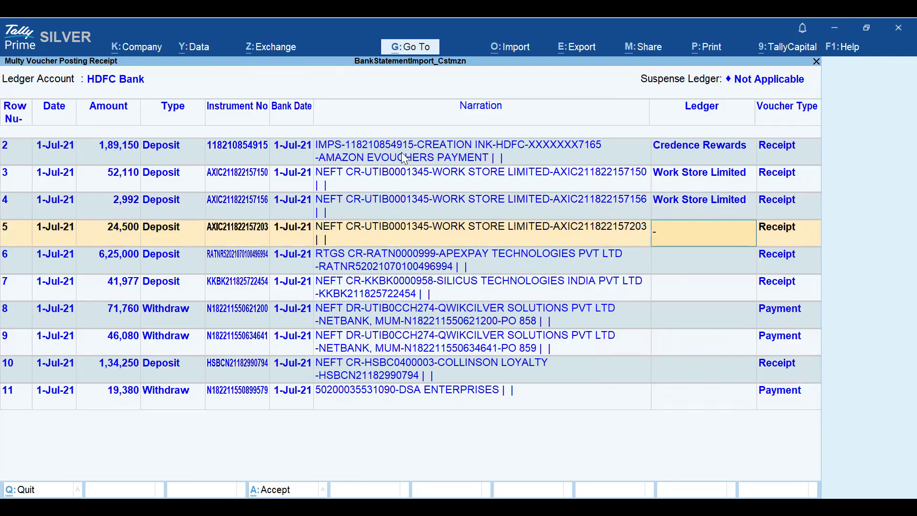
text(W)
key(Return)
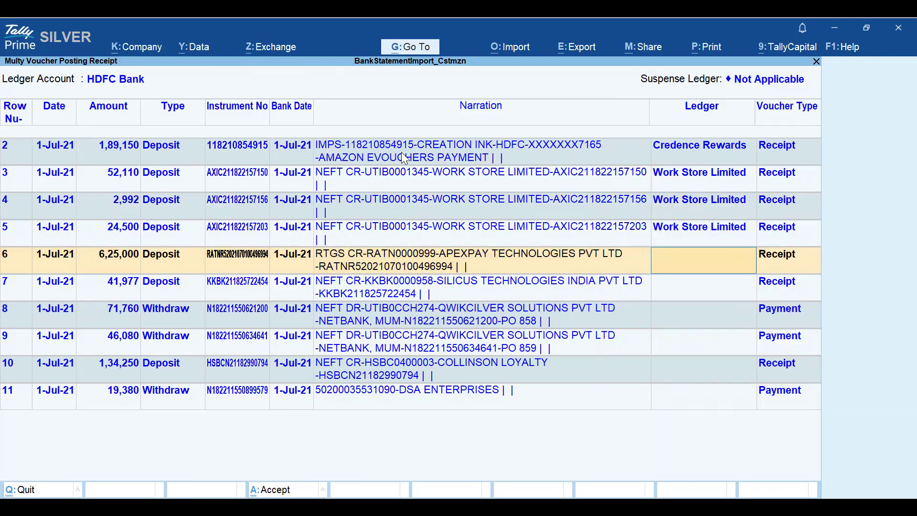
- Assign Apexpay Technologies Pvt Ltd to the row 6 deposit and allocate its full amount as an Advance reference named Adv
text(Ap)
key(Return)
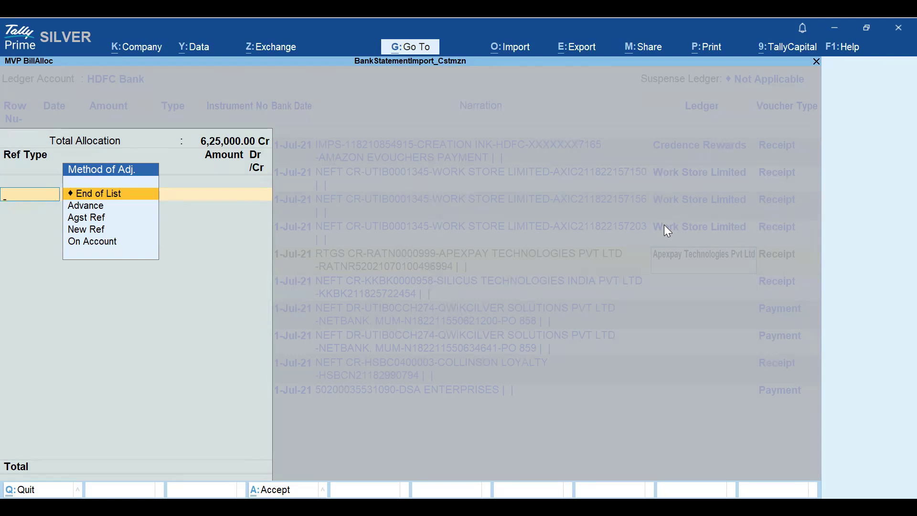
key(Down)
key(Return)
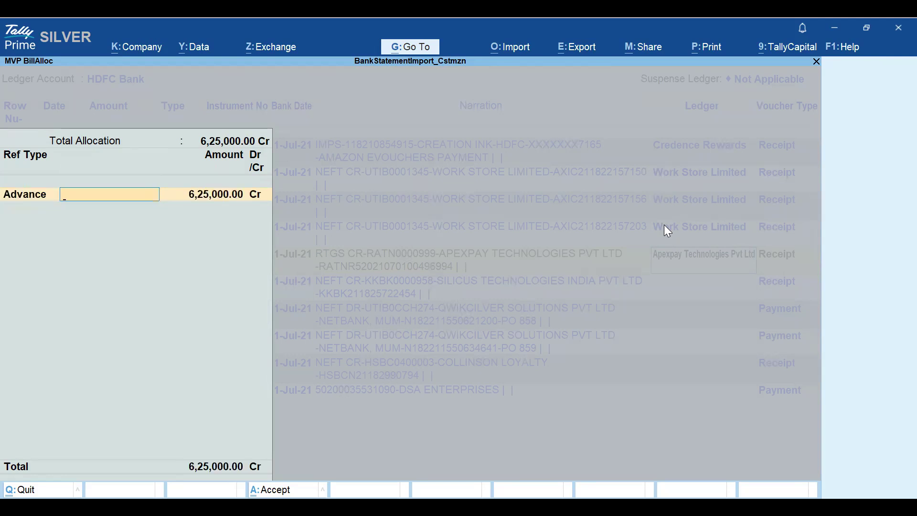
text(Adv)
key(Return)
key(Return)
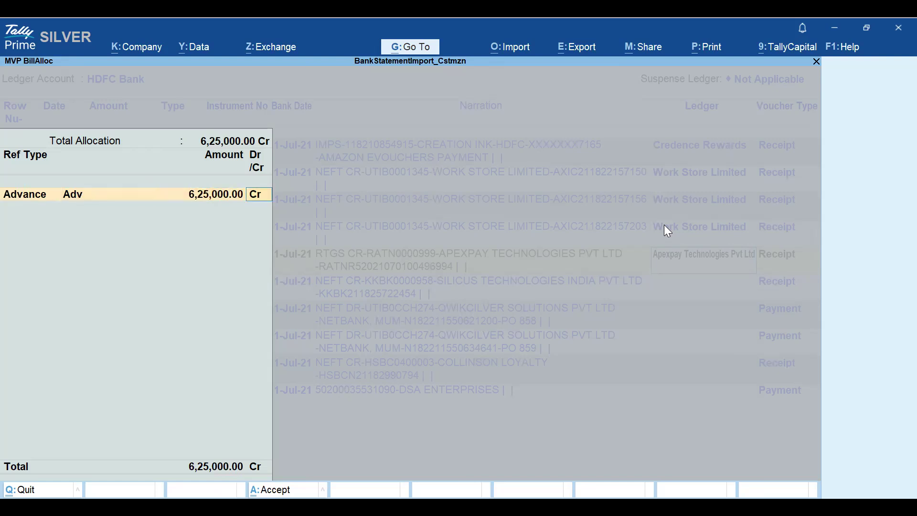
key(Return)
key(Return)
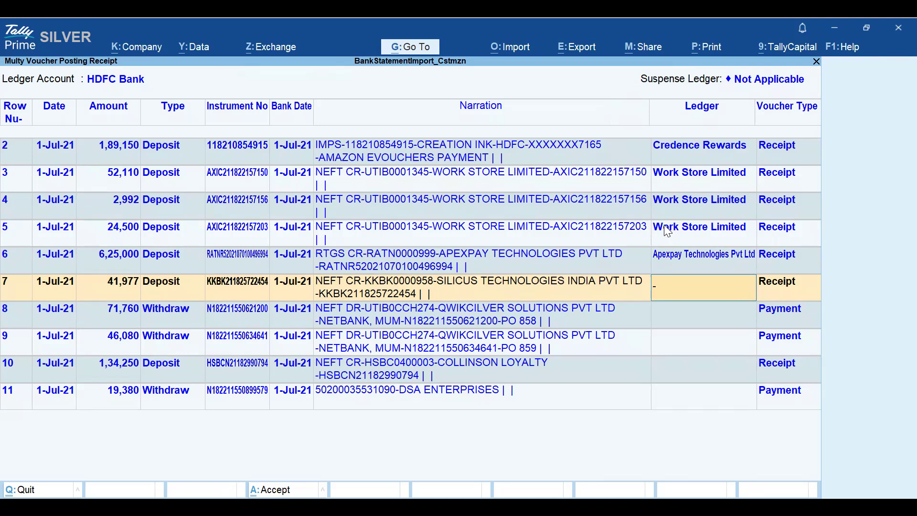
- Assign Silicus to row 7 and Qwiksilver Solutions to row 8 with an Advance reference named Adv
text(Si)
key(Return)
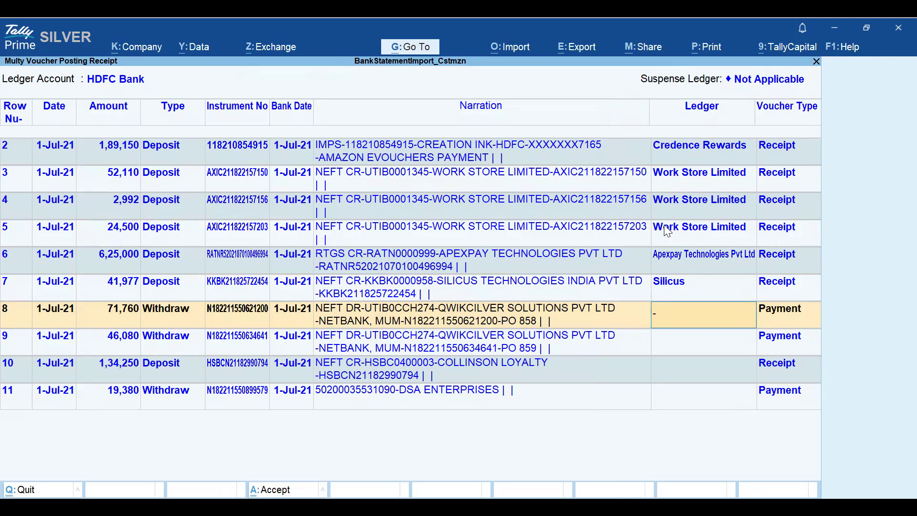
text(Qwiksilver Solutions)
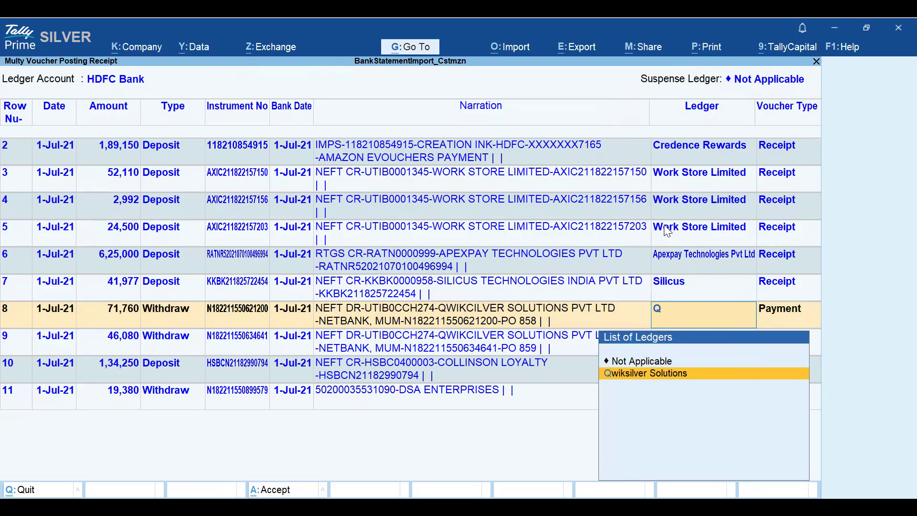
key(Return)
key(Down)
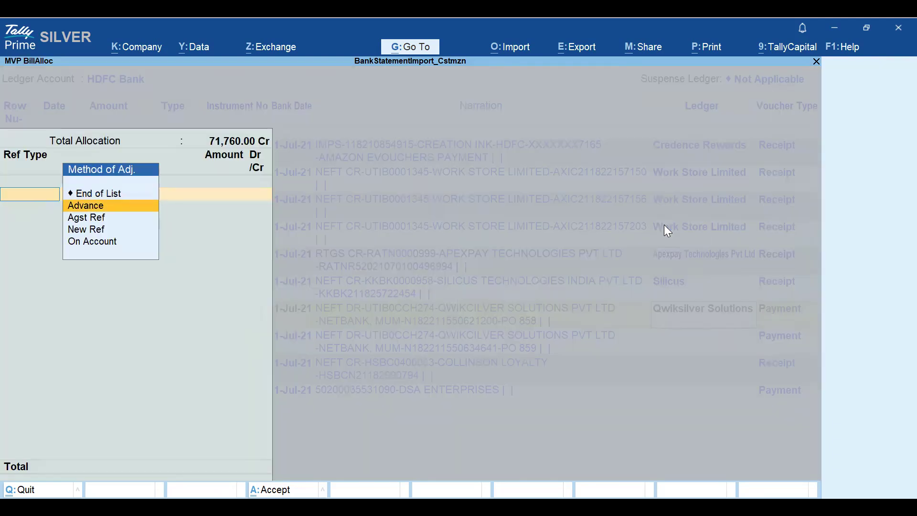
key(Return)
text(Adv)
key(Return)
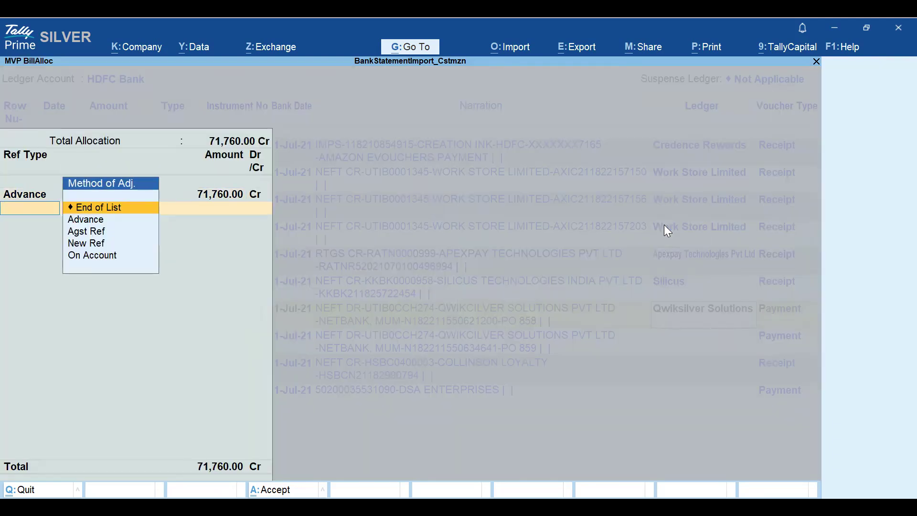
key(Return)
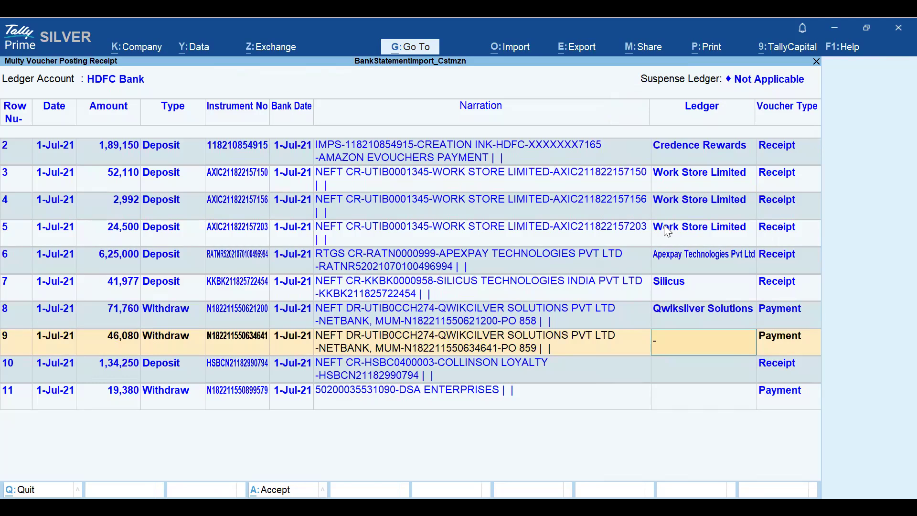
- Assign Qwiksilver Solutions to the row 9 withdrawal with an Advance reference named Adv
text(Q)
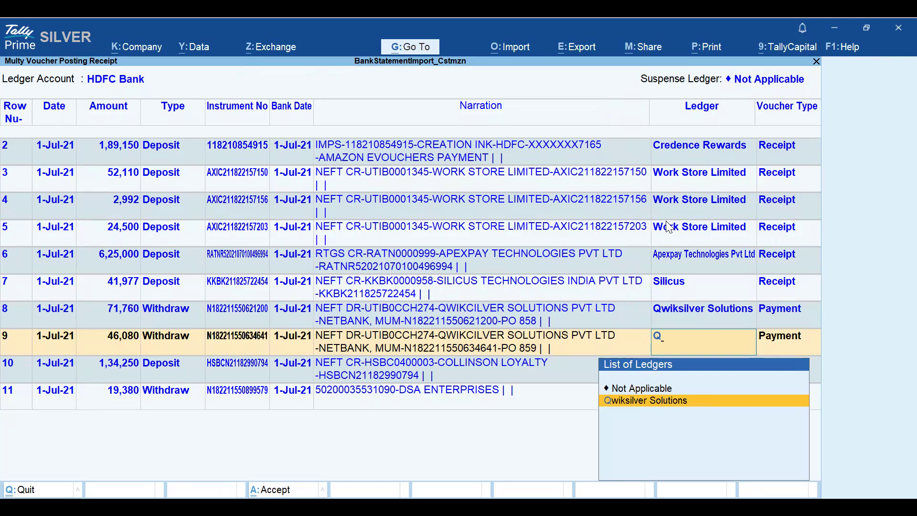
key(Return)
key(Down)
key(Return)
text(Adv)
key(Return)
key(Return)
key(Return)
key(Return)
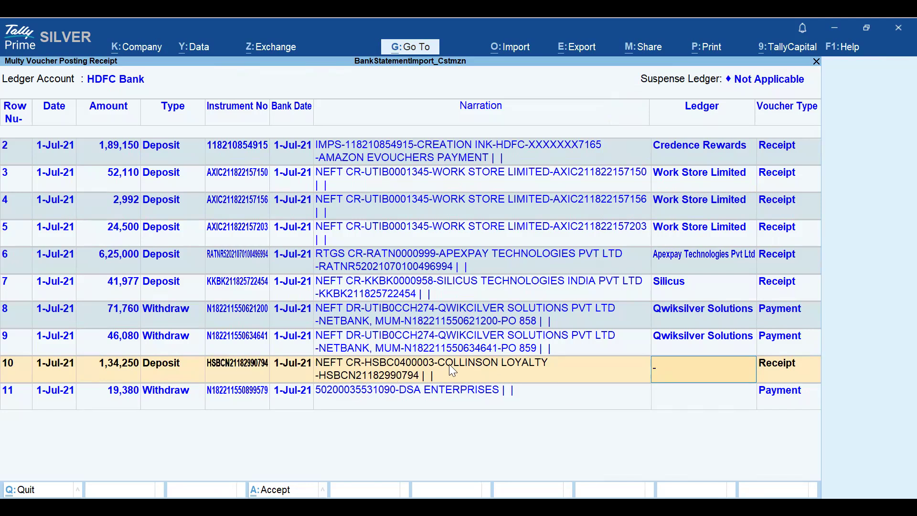
text(C)
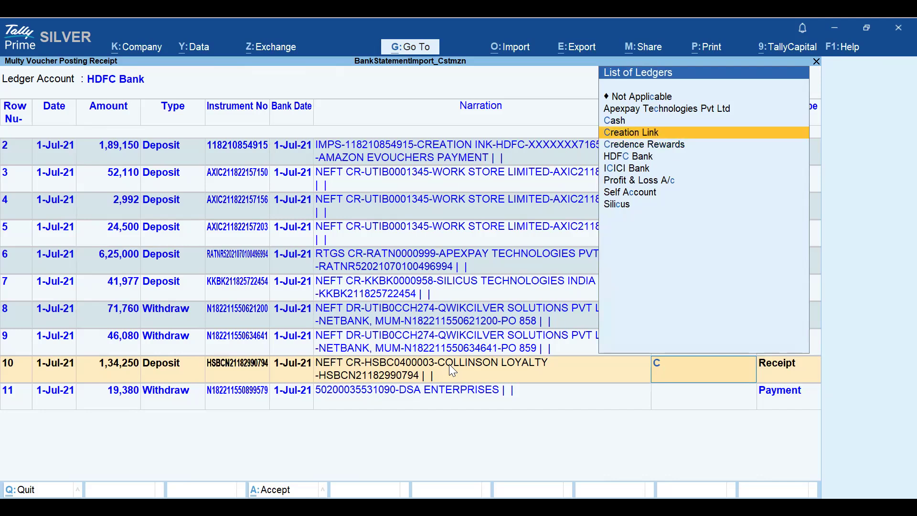
key(alt+c)
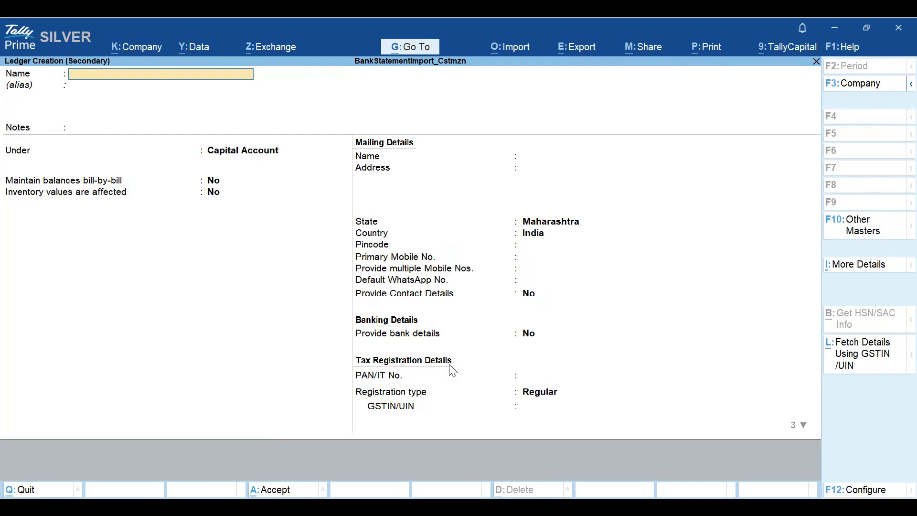
key(Escape)
key(y)
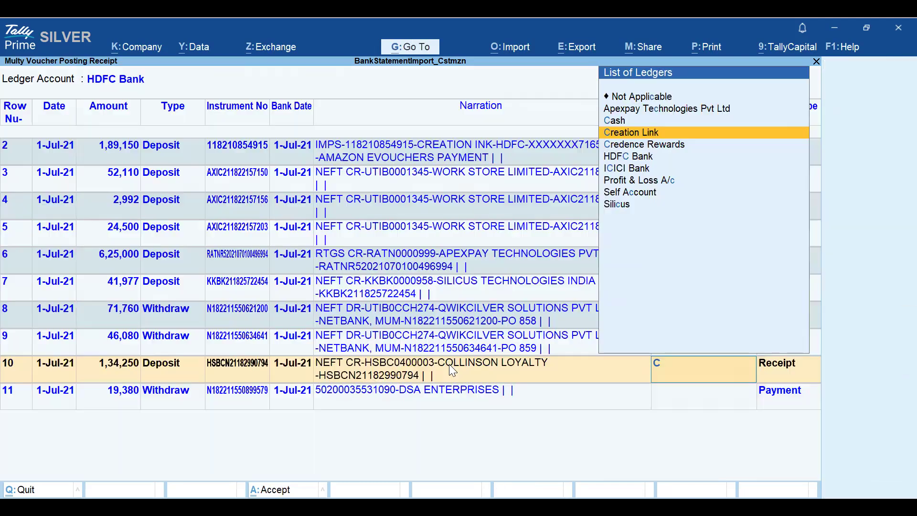
key(BackSpace)
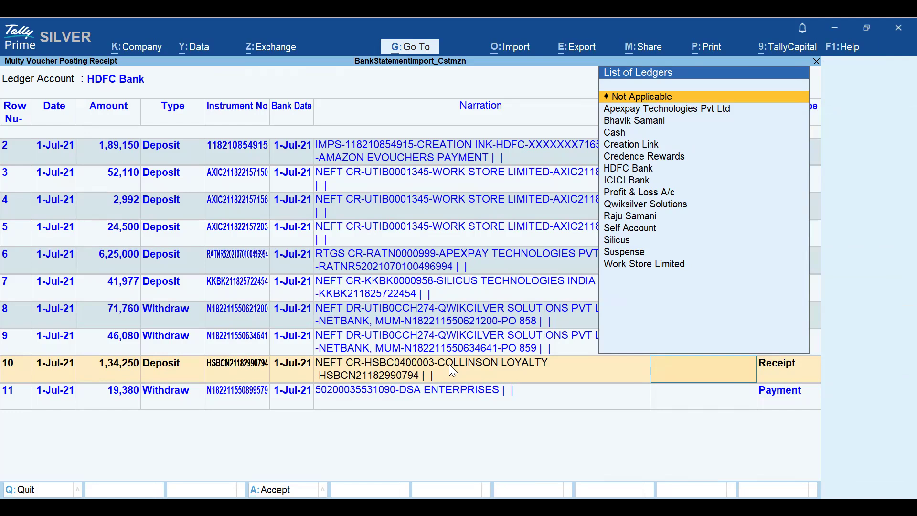
- Assign the Suspense ledger to the Collinson Loyalty deposit in row 10
text(Su)
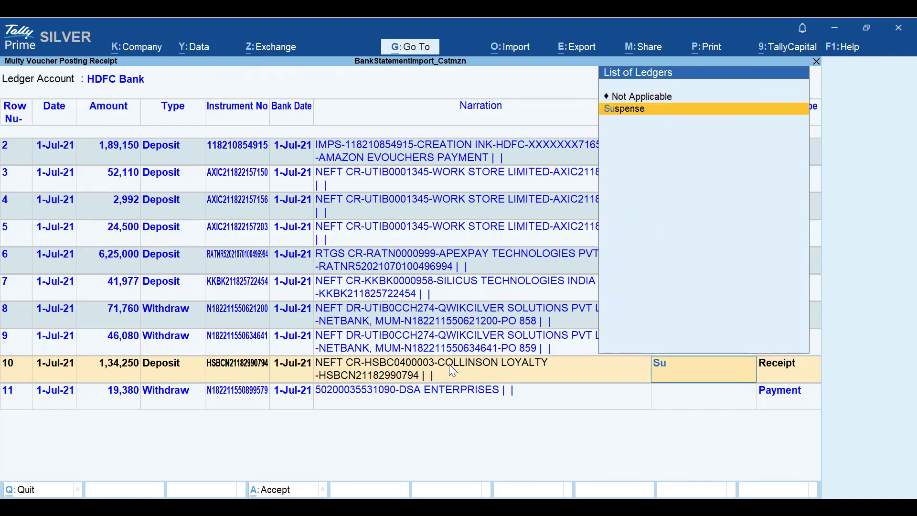
key(Return)
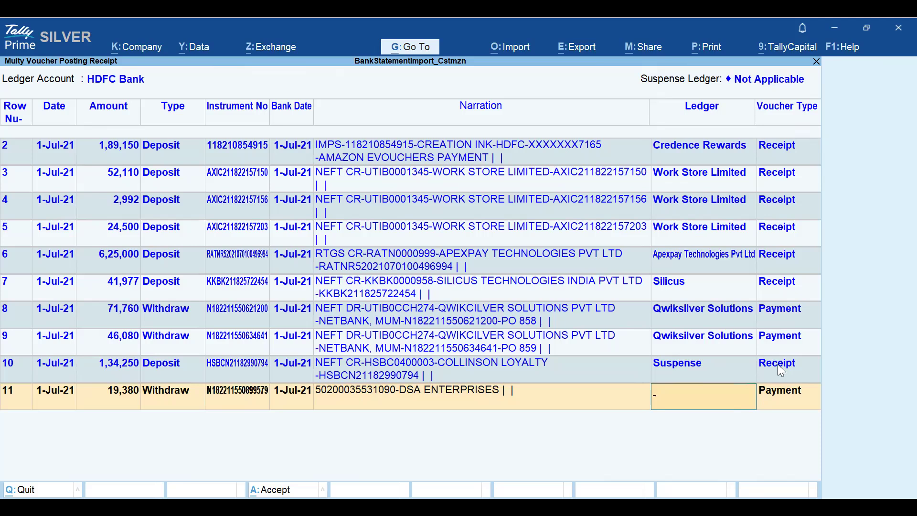
- Try Cash, Suspense and ICICI Bank as ledgers for the DSA Enterprises withdrawal in row 11
text(Ca)
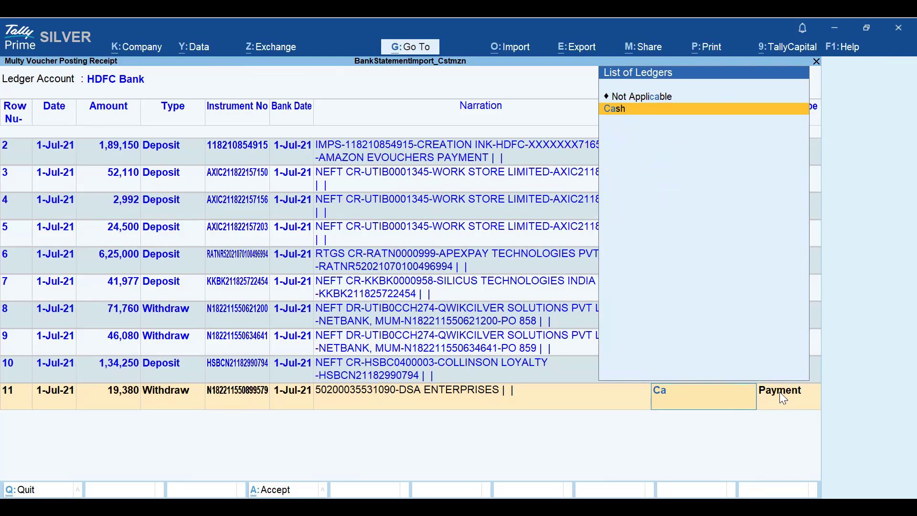
key(Return)
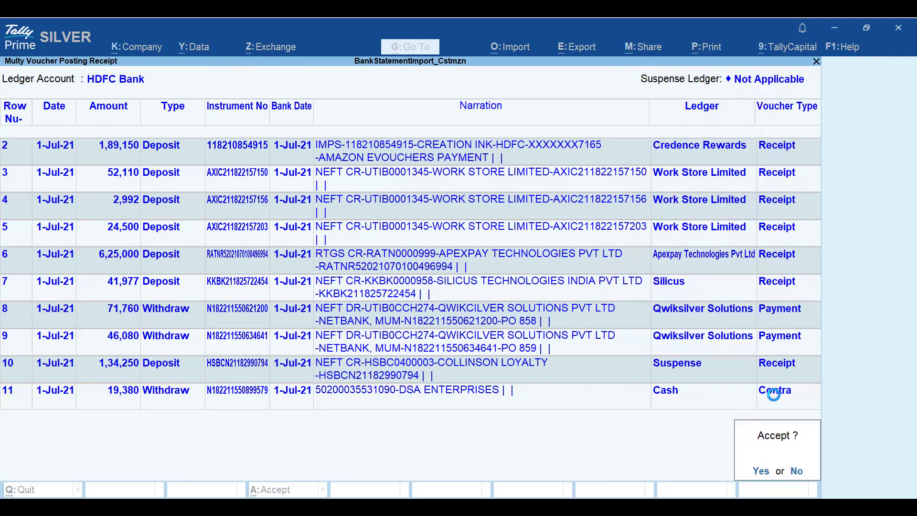
key(Escape)
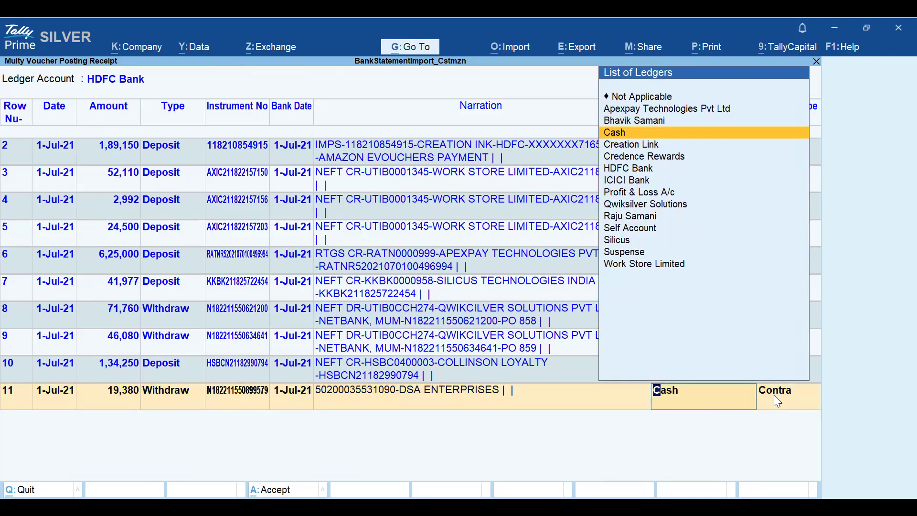
text(Sus)
key(Return)
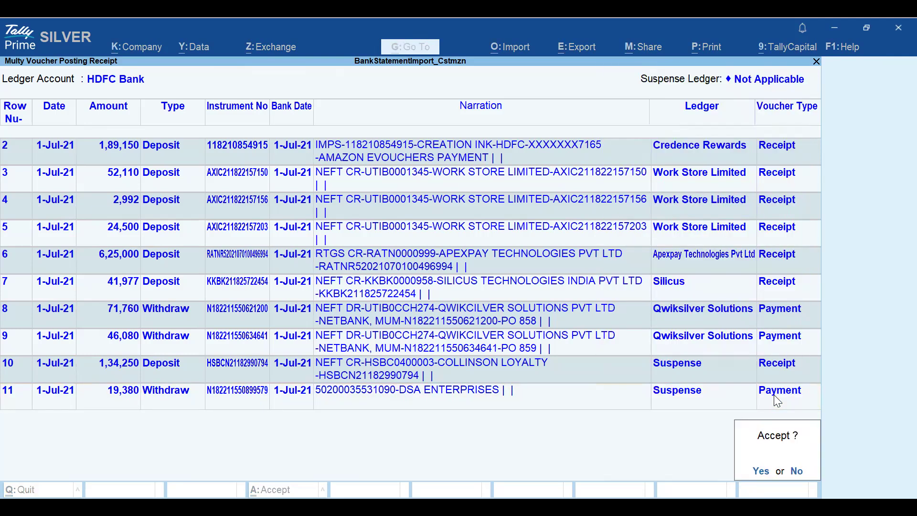
key(Escape)
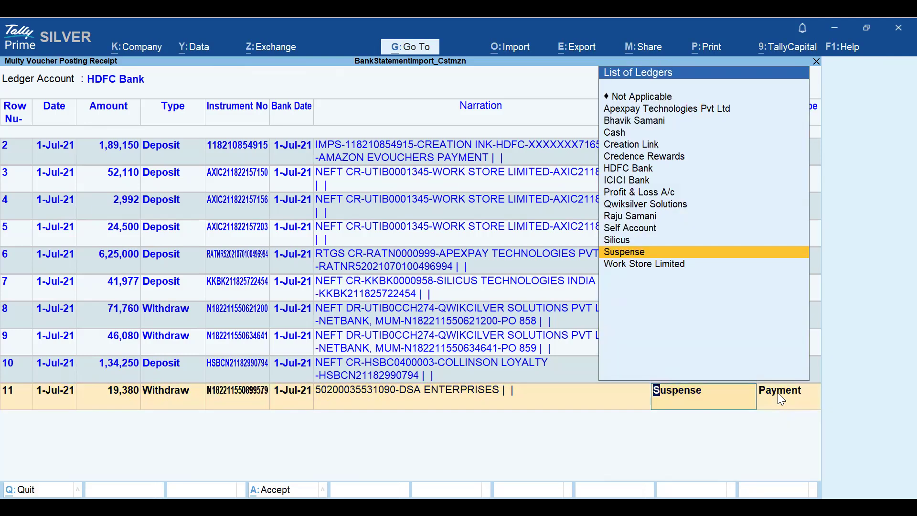
text(Ca)
key(Return)
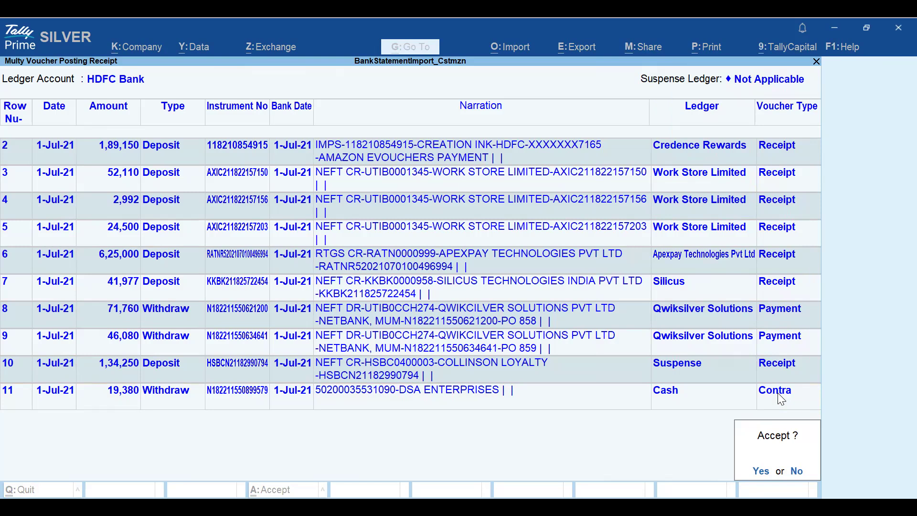
key(Escape)
text(i)
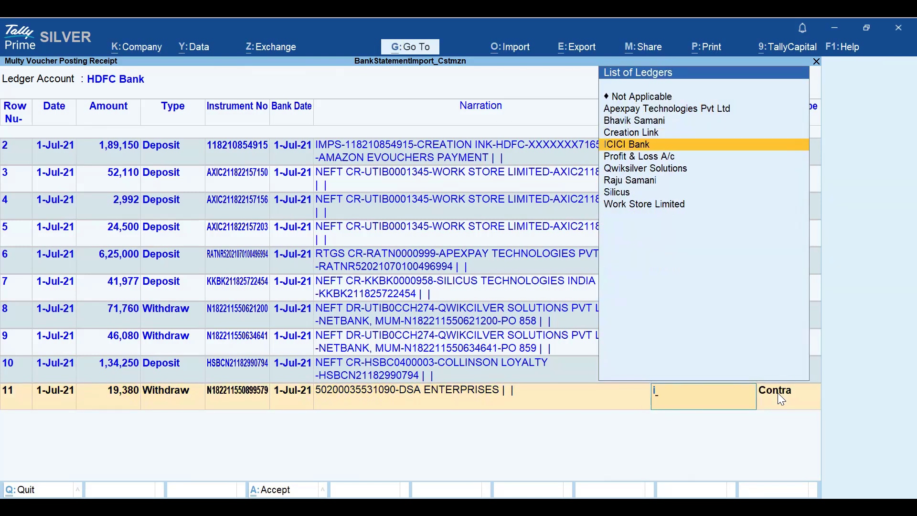
key(Return)
key(Escape)
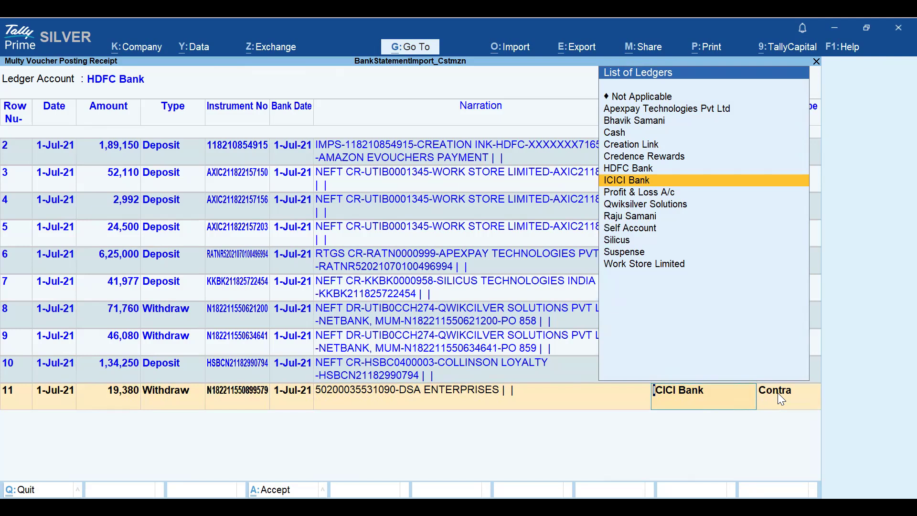
- Set the row 11 ledger to Suspense and accept the imported bank transactions
text(sus)
key(Return)
key(Return)
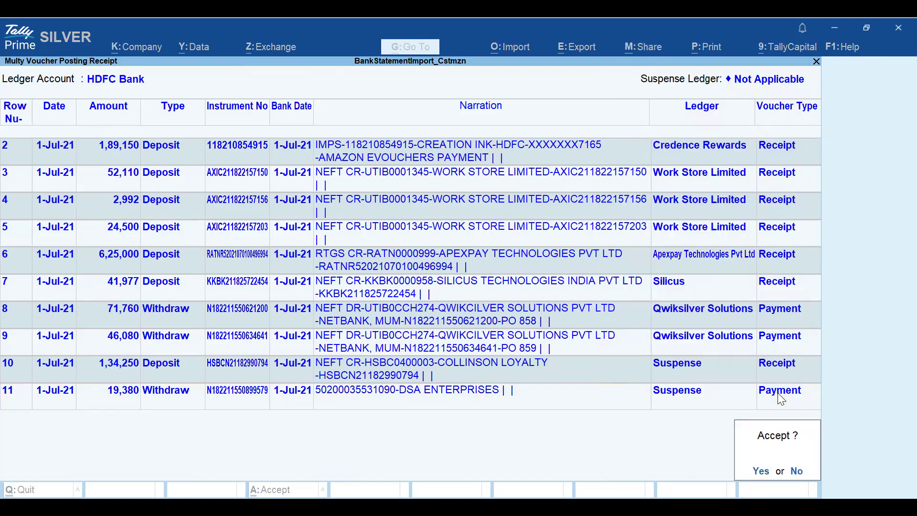
key(Return)
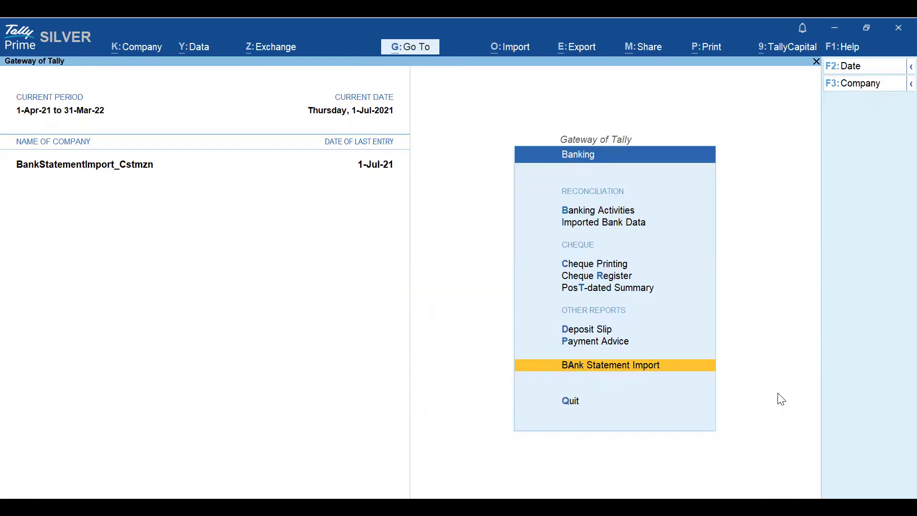
key(Return)
text(a)
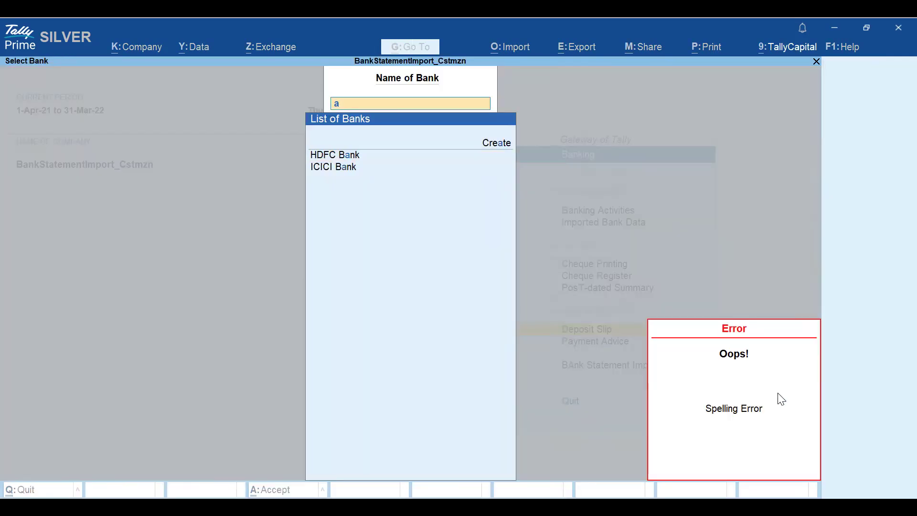
key(BackSpace)
key(Escape)
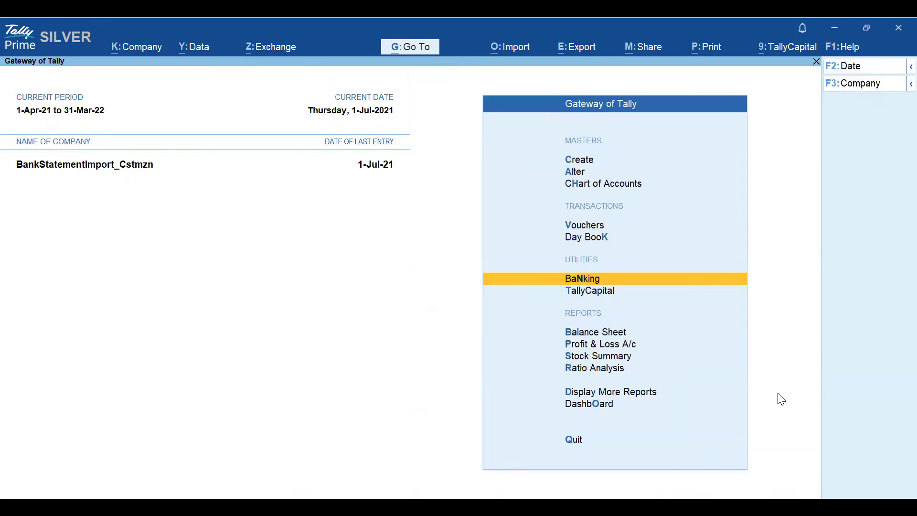
- Open the HDFC Bank ledger under Account Books and drill into its first receipt voucher
text(dalHd)
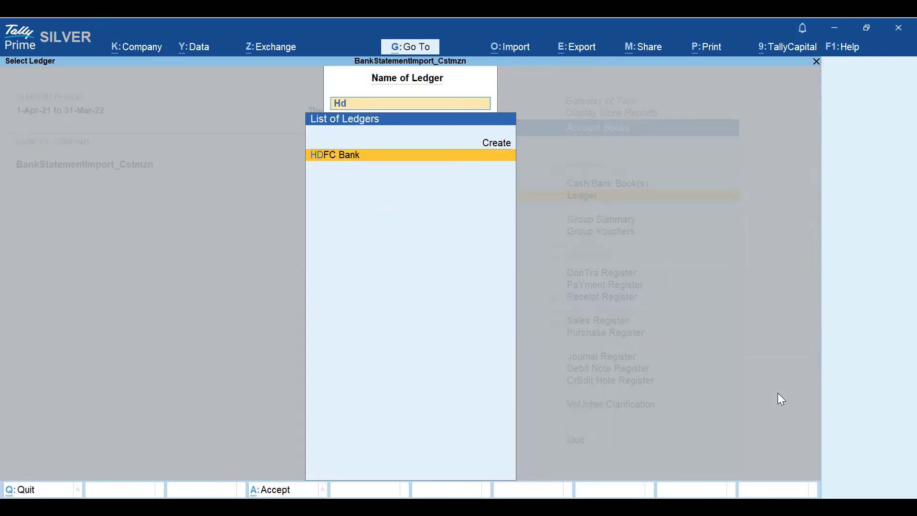
key(Return)
- Page through the HDFC Bank receipt vouchers up to the Apexpay Technologies receipt, then return to the ledger vouchers list
key(Return)
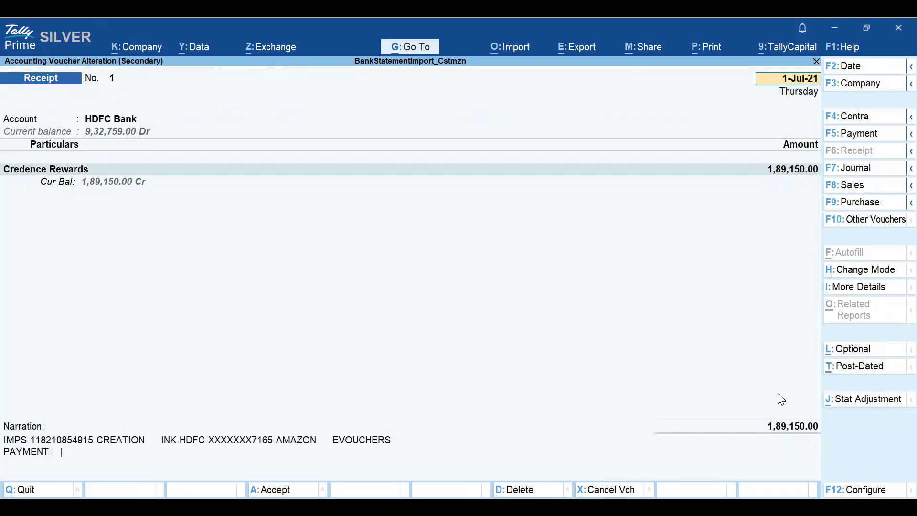
key(Escape)
key(Down)
key(Return)
key(Page_Down)
key(Page_Down)
key(Page_Down)
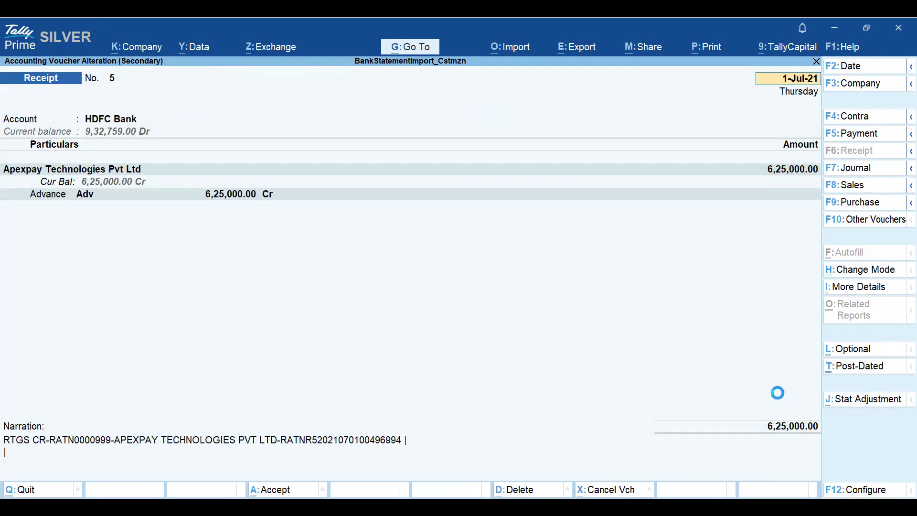
key(Escape)
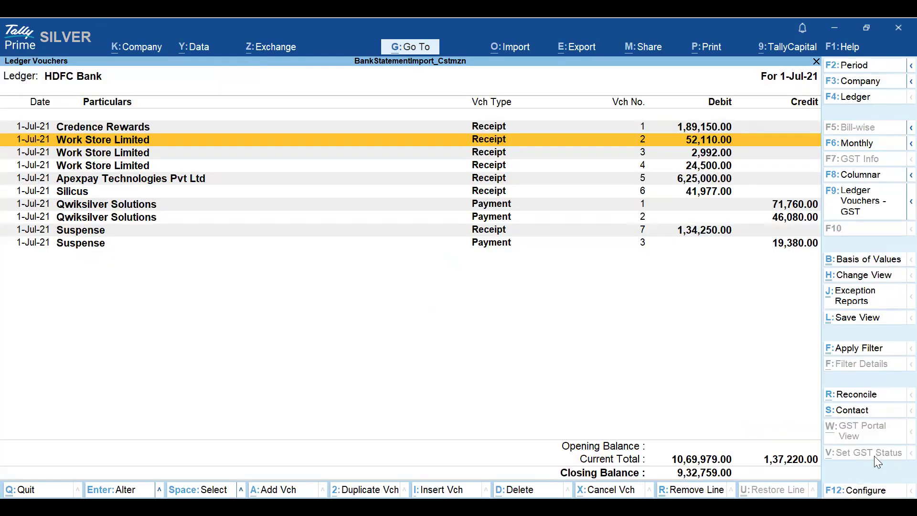
- Open the HDFC Bank reconciliation and review the reconciled July transactions, then return to the Gateway of Tally
click(866, 394)
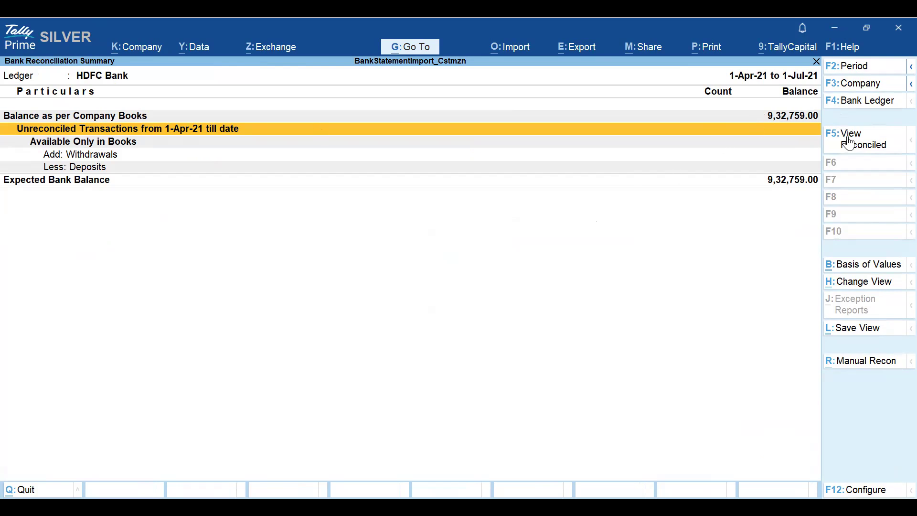
click(868, 145)
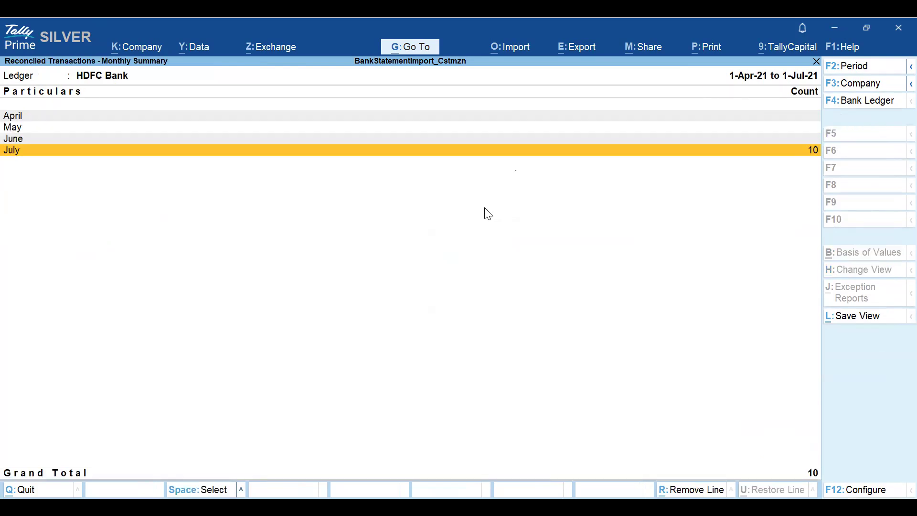
click(89, 155)
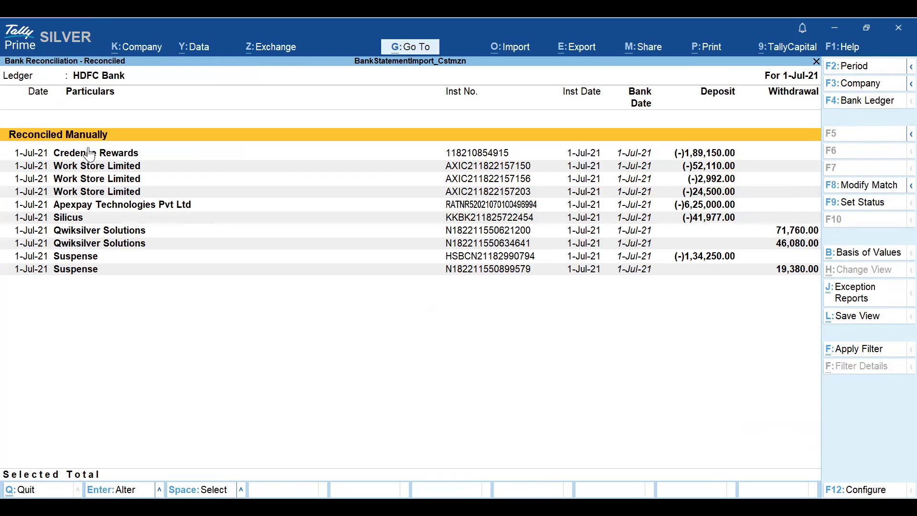
key(Escape)
key(Escape)
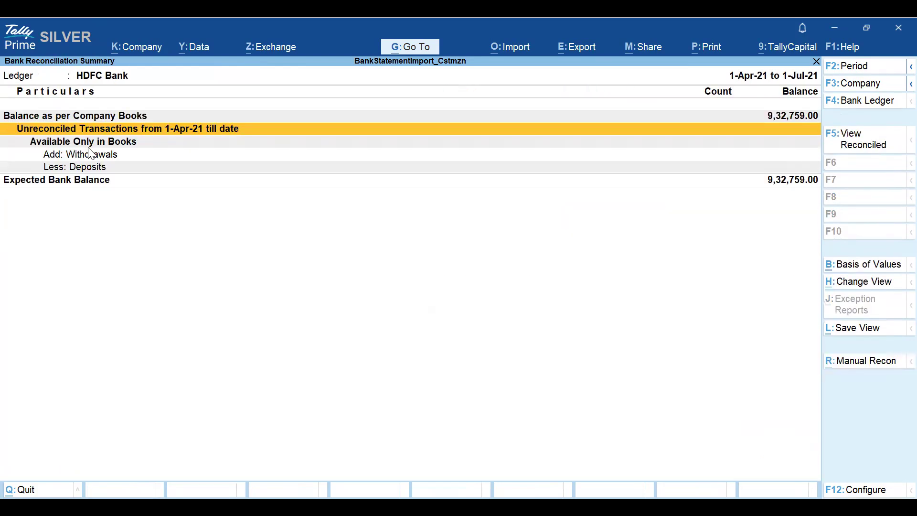
key(Escape)
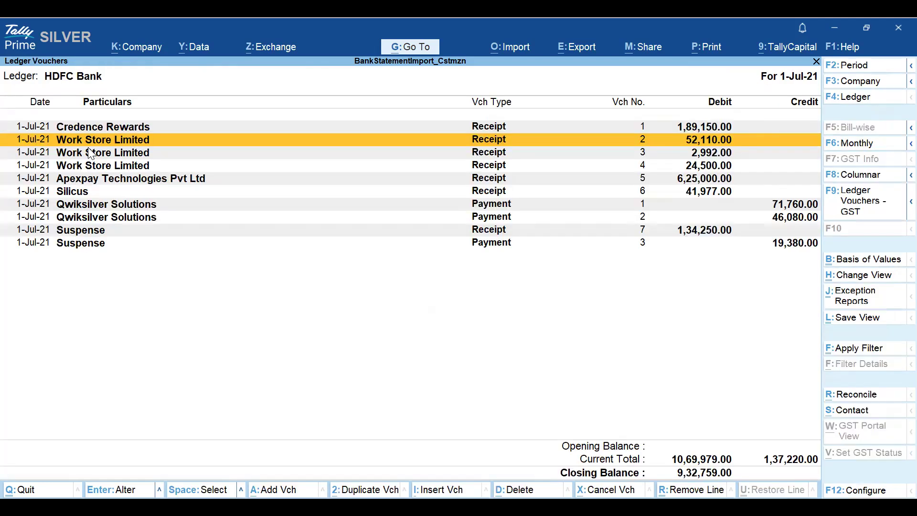
key(Escape)
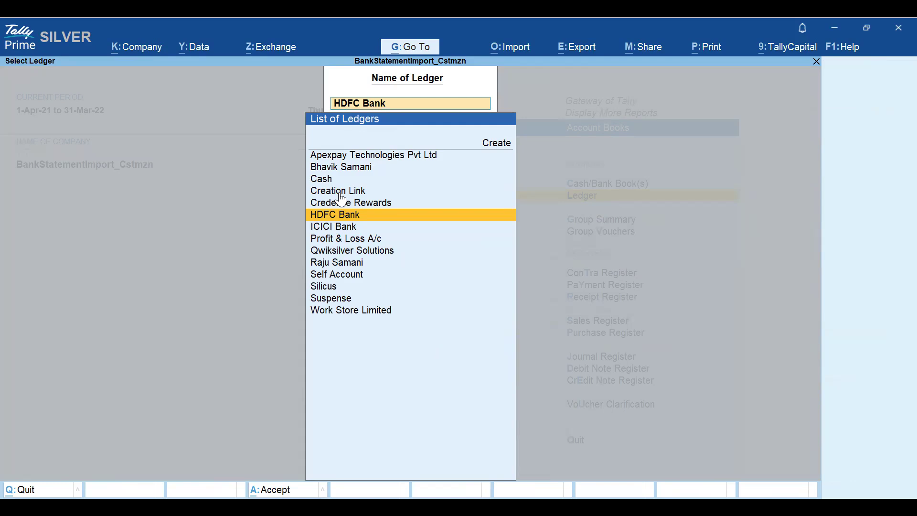
key(Escape)
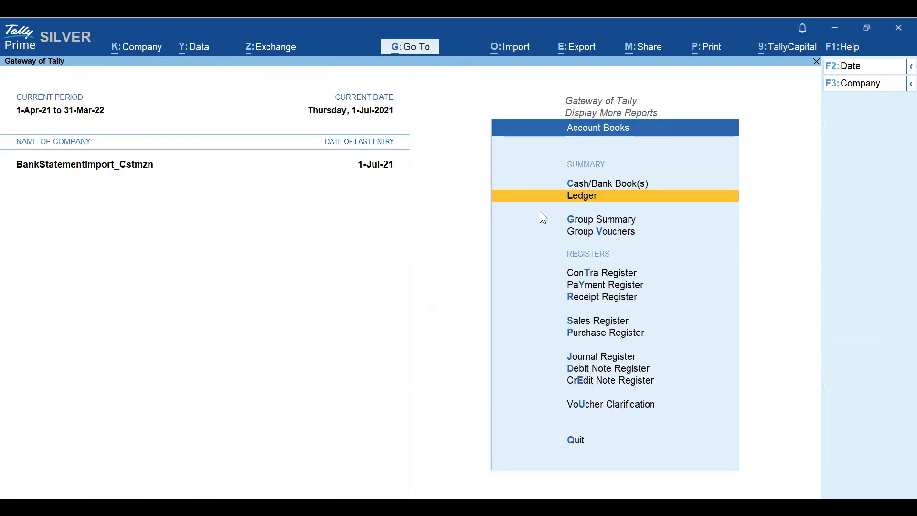
key(Escape)
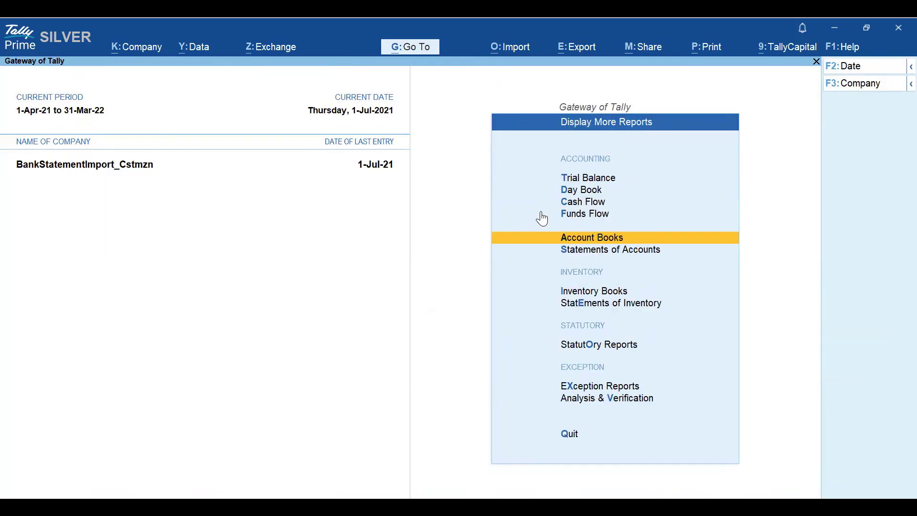
key(Escape)
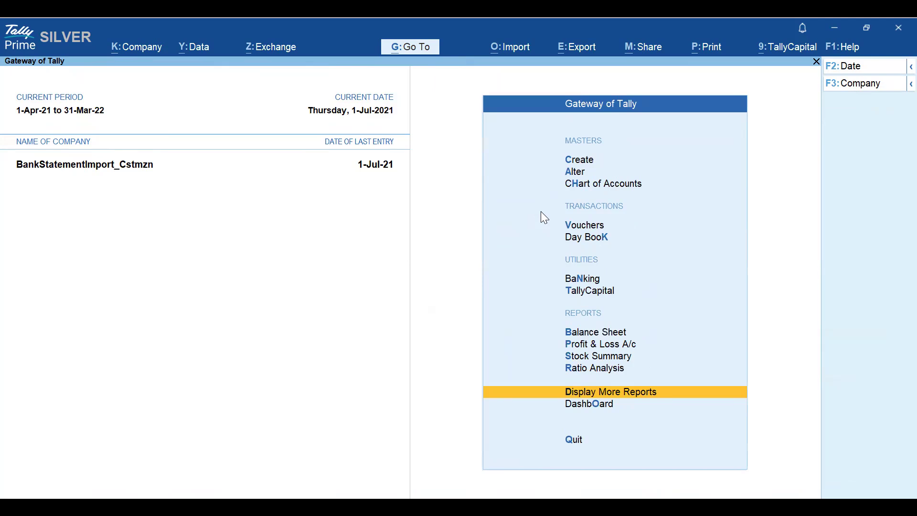
- Switch to the ICICI bank statement workbook in Excel and examine its transaction rows and columns
key(alt+Tab)
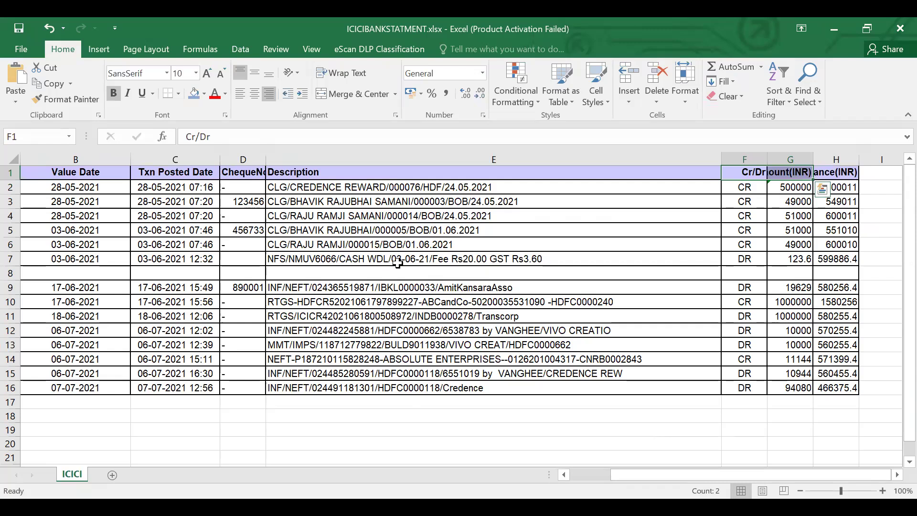
key(Right)
key(Right)
key(Left)
key(Down)
key(Down)
key(Down)
key(Up)
key(Up)
key(Up)
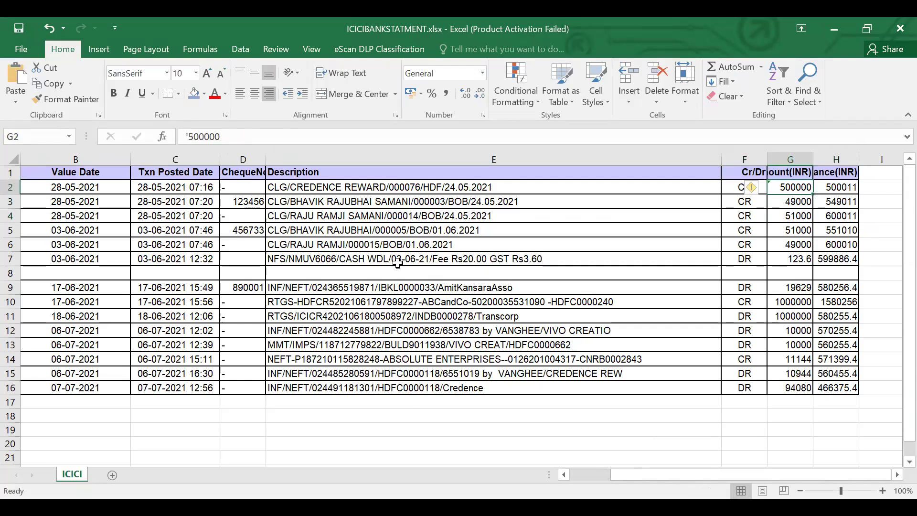
key(Left)
key(Down)
key(Down)
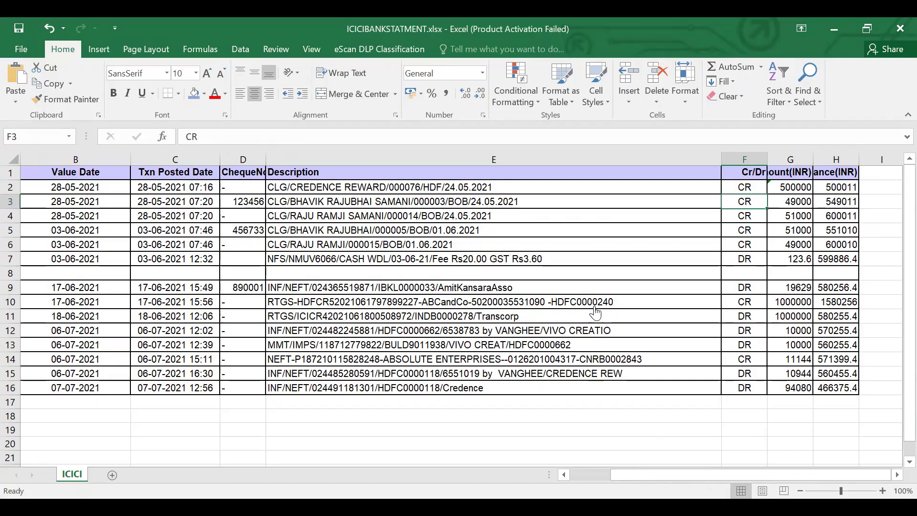
- Start a Banking statement import using ICICIBANKSTATMENT.xlsx, sheet ICICI, with ICICI Bank as the bank ledger
key(alt+Tab)
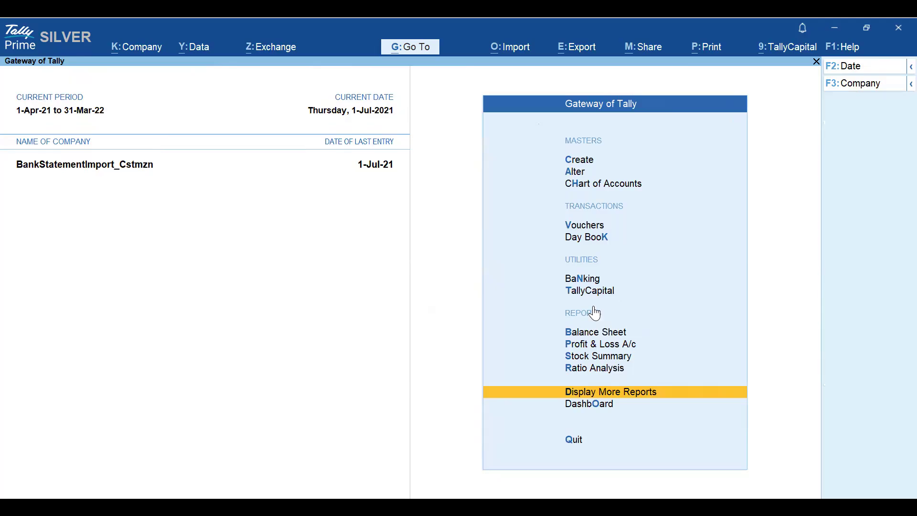
key(Up)
key(Up)
key(Up)
key(Up)
key(Up)
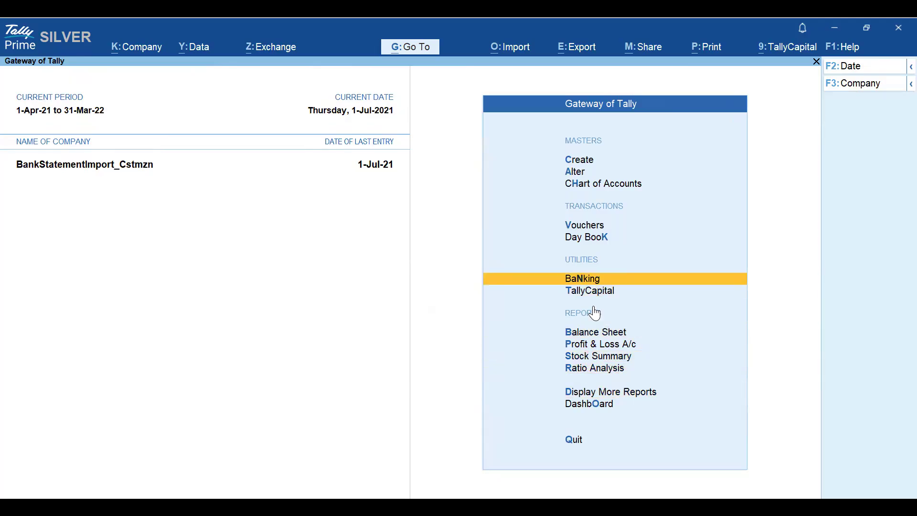
key(Return)
key(a)
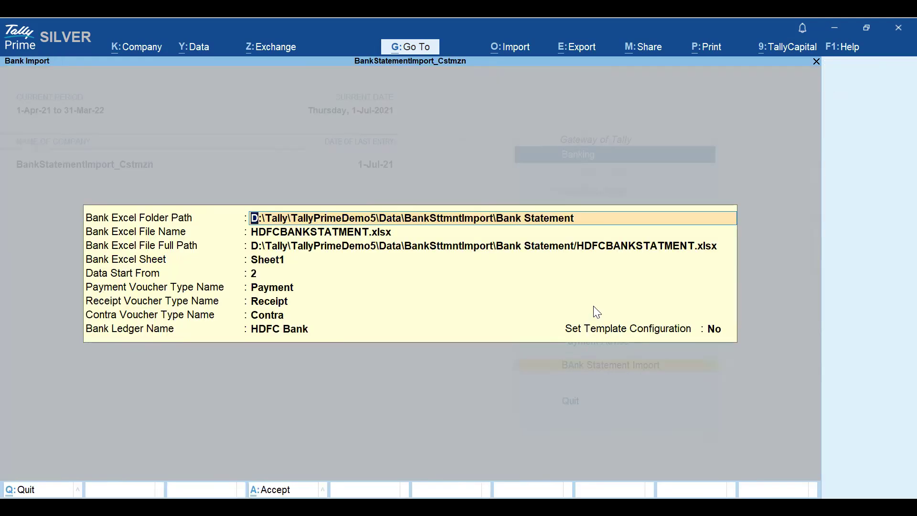
key(Return)
key(Down)
key(Return)
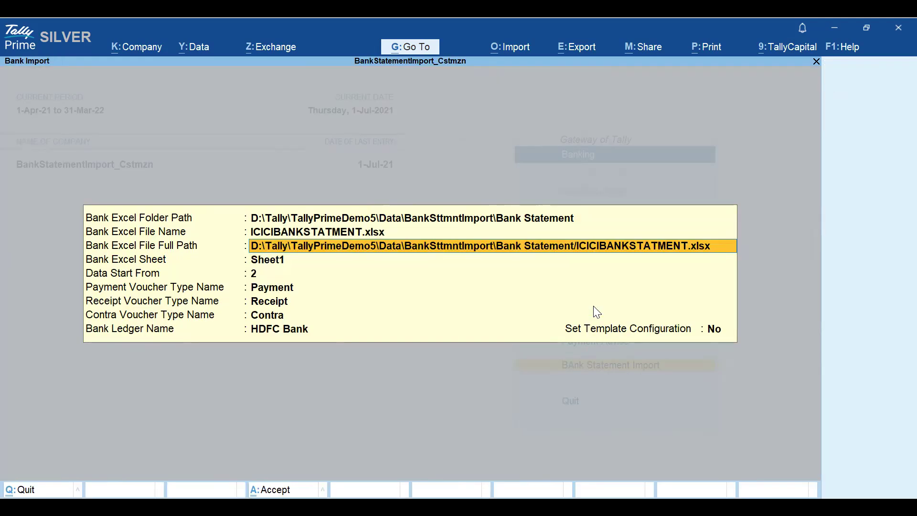
key(Return)
key(Return)
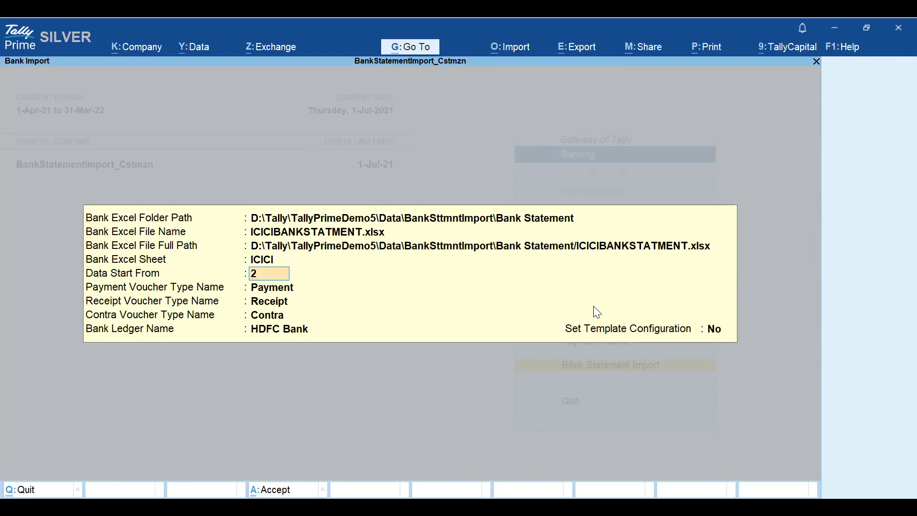
key(Return)
key(Return)
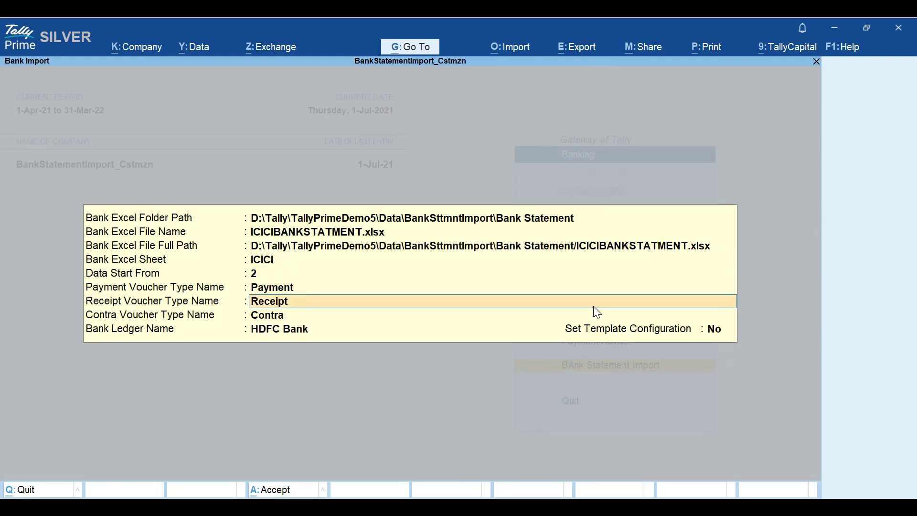
key(Return)
key(Return)
key(Down)
key(Return)
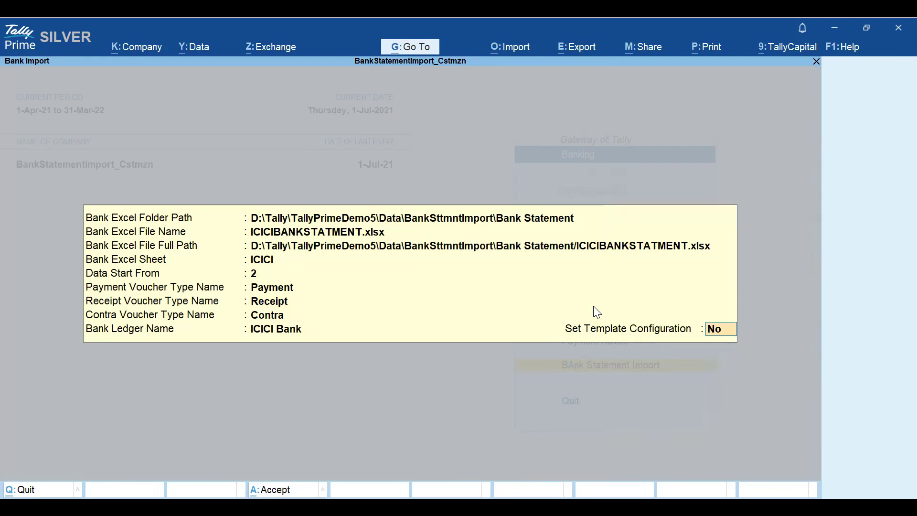
key(Return)
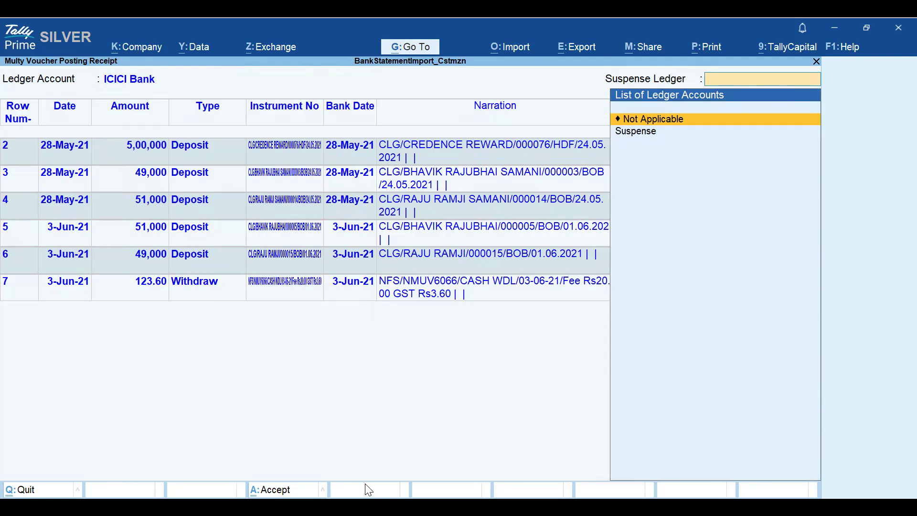
- Check the blank row 8 in the ICICI statement workbook and return to the import screen
key(alt+Tab)
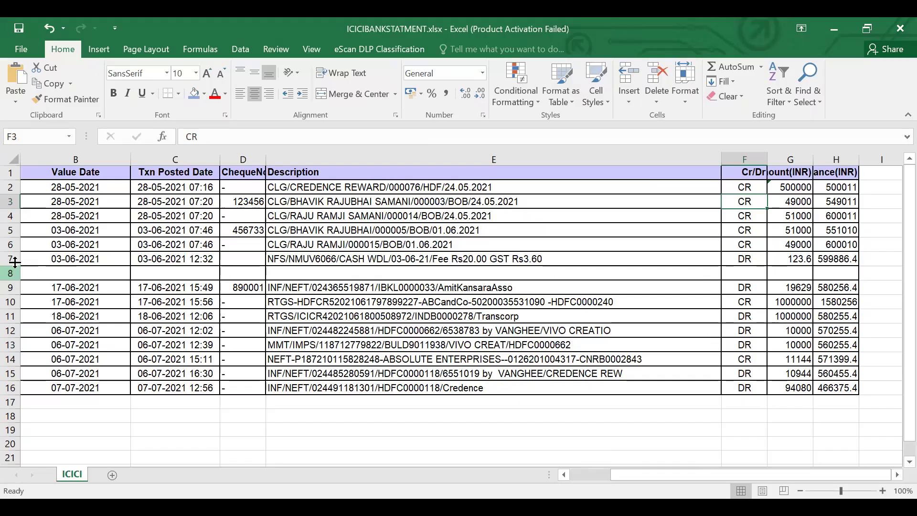
click(11, 272)
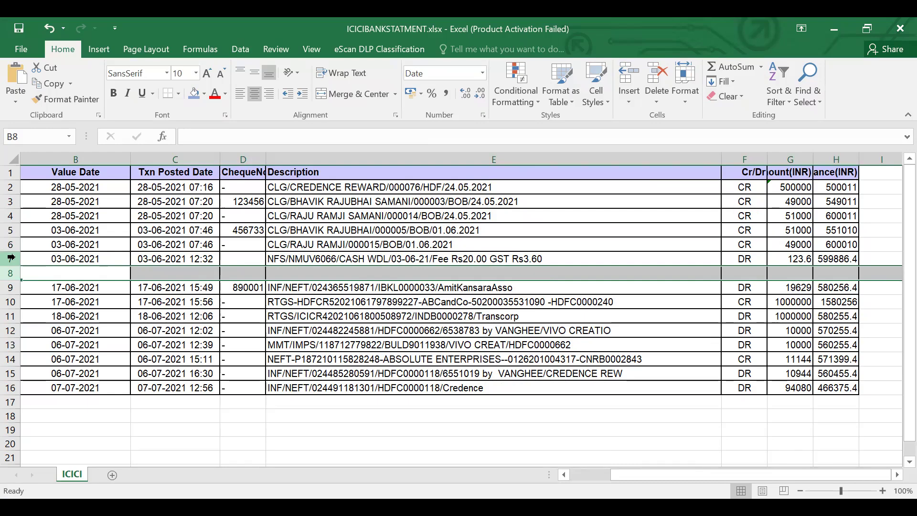
key(alt+Tab)
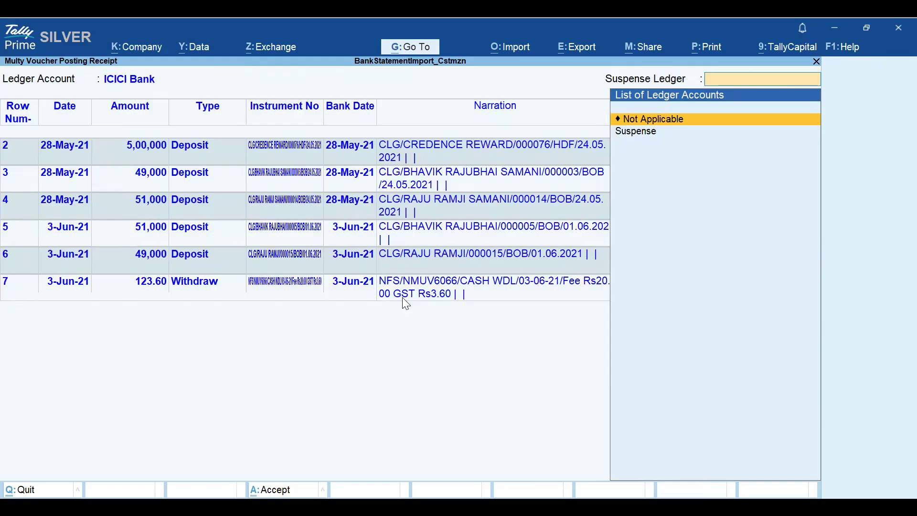
- Keep the suspense ledger as Not Applicable and assign Credence Rewards to the row 2 deposit
key(Return)
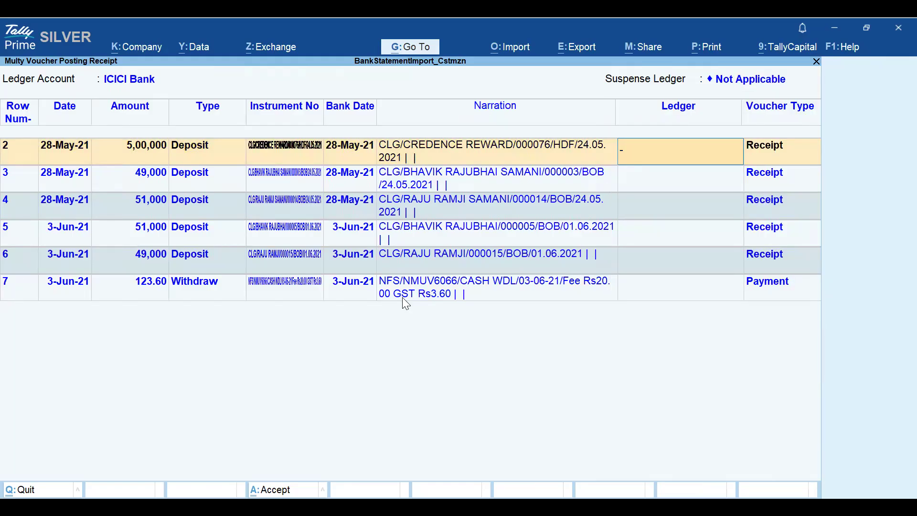
text(C)
key(Down)
key(Down)
key(Down)
key(Return)
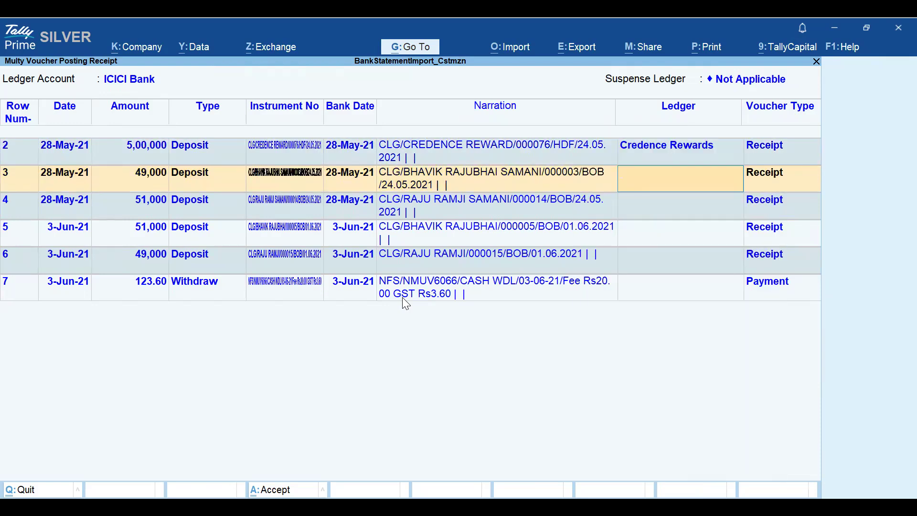
text(Bha)
key(Return)
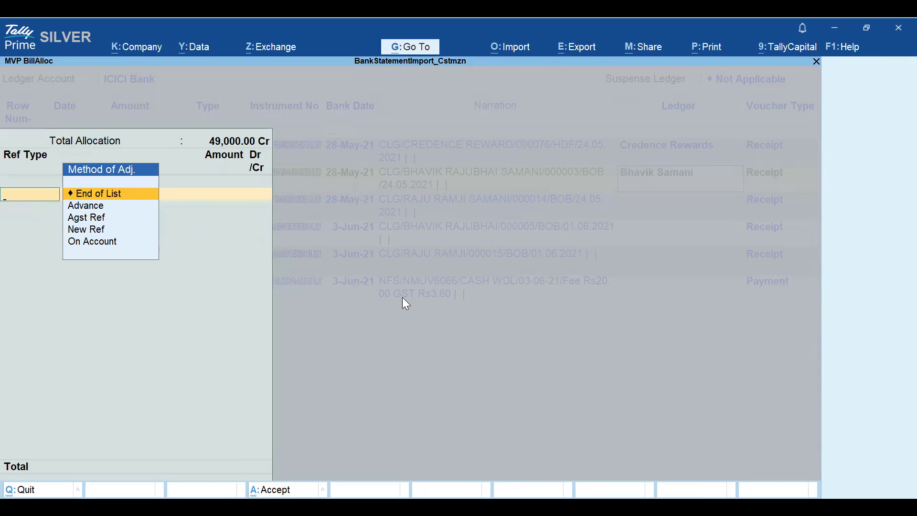
key(Down)
key(Return)
text(Advance)
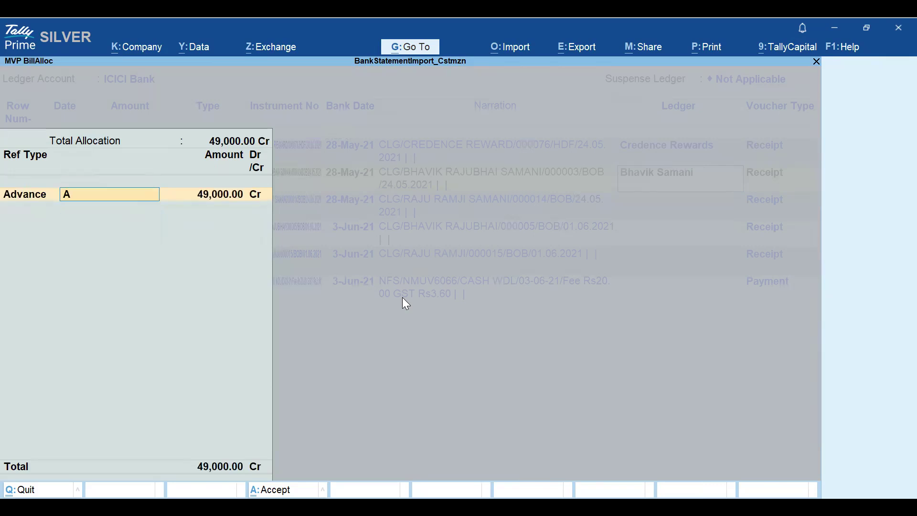
key(Return)
key(Return)
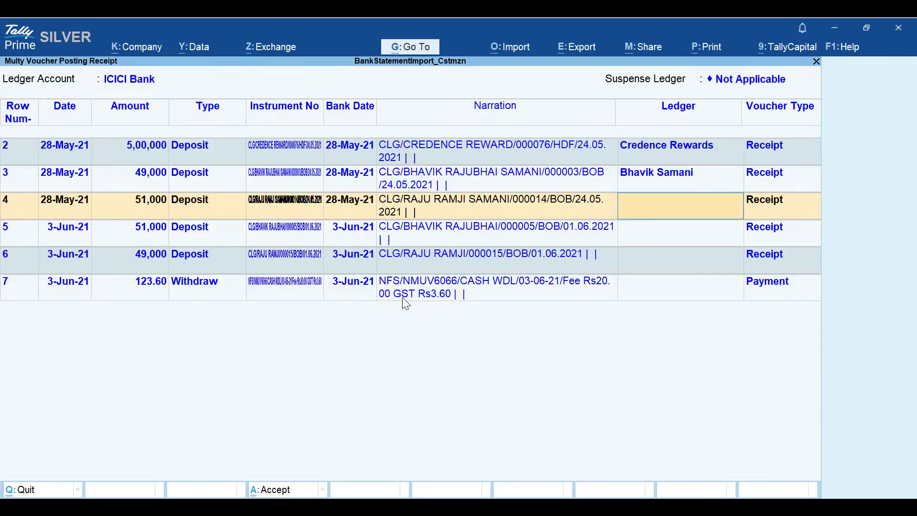
text(Ra)
key(Return)
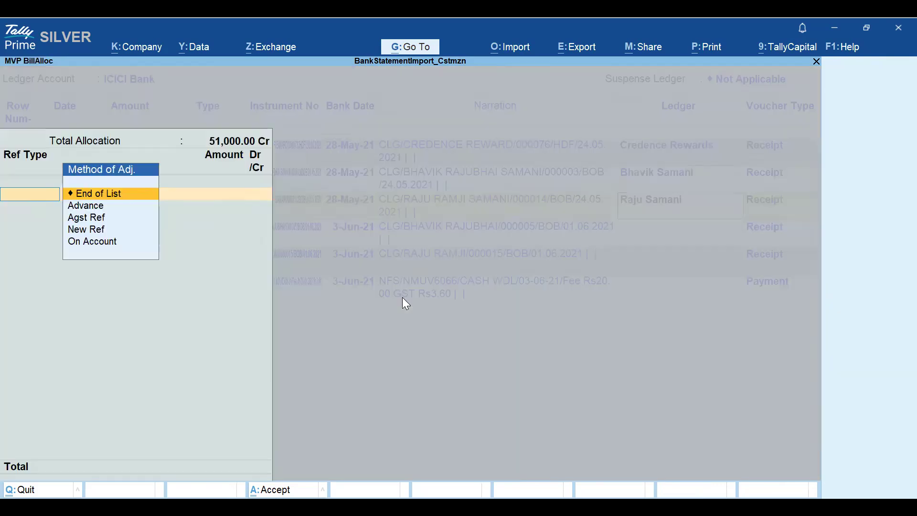
key(Down)
key(Return)
text(Adv)
key(Return)
key(Return)
key(Return)
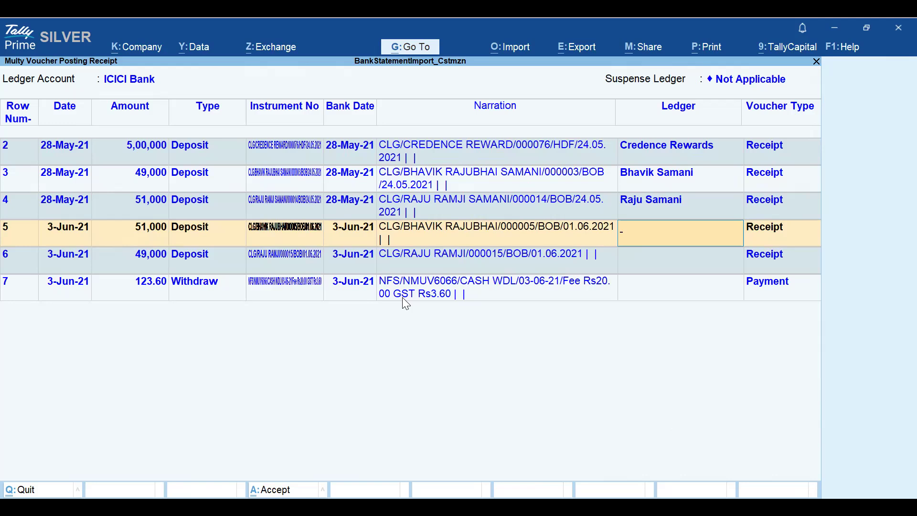
text(Bh)
key(Return)
key(Down)
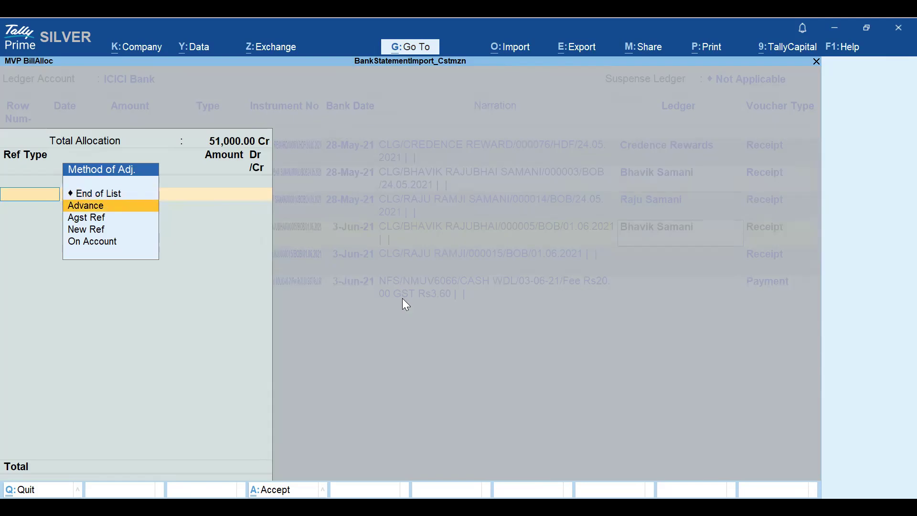
key(Return)
key(BackSpace)
key(Return)
text(Adv)
key(Return)
key(Return)
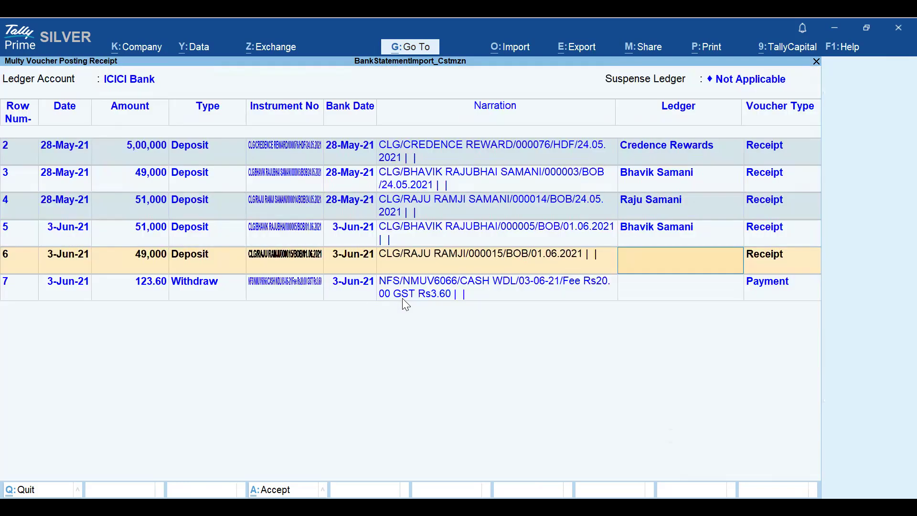
text(Raj)
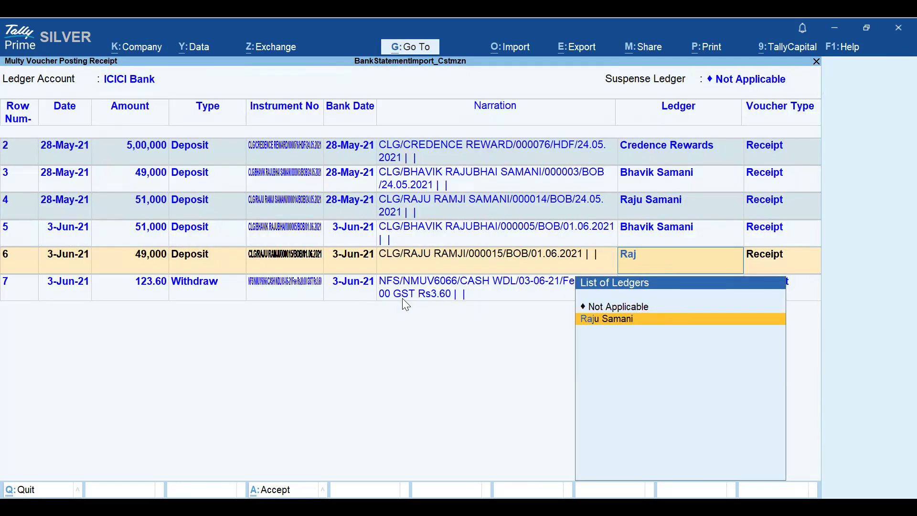
key(Return)
key(Down)
key(Return)
text(Adv)
key(Return)
key(ctrl+a)
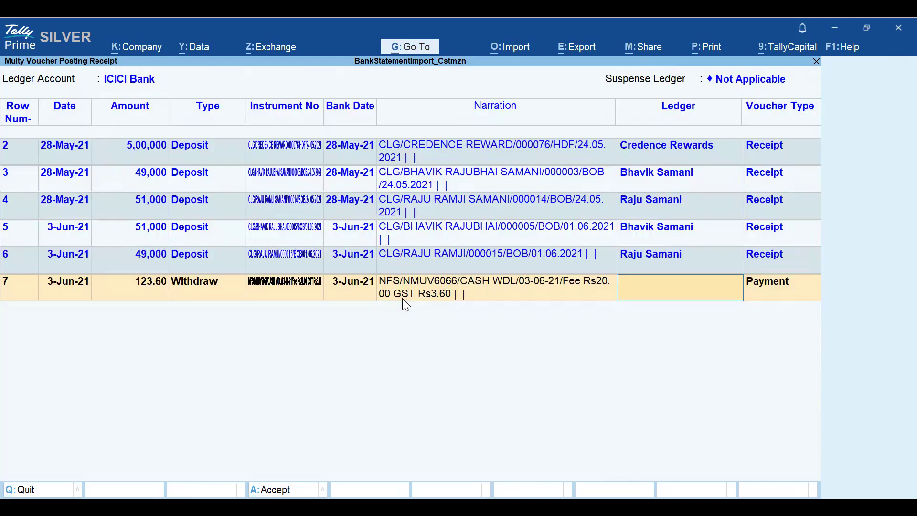
- Assign Cash to the row 7 withdrawal and accept the multi-voucher posting
text(Cash)
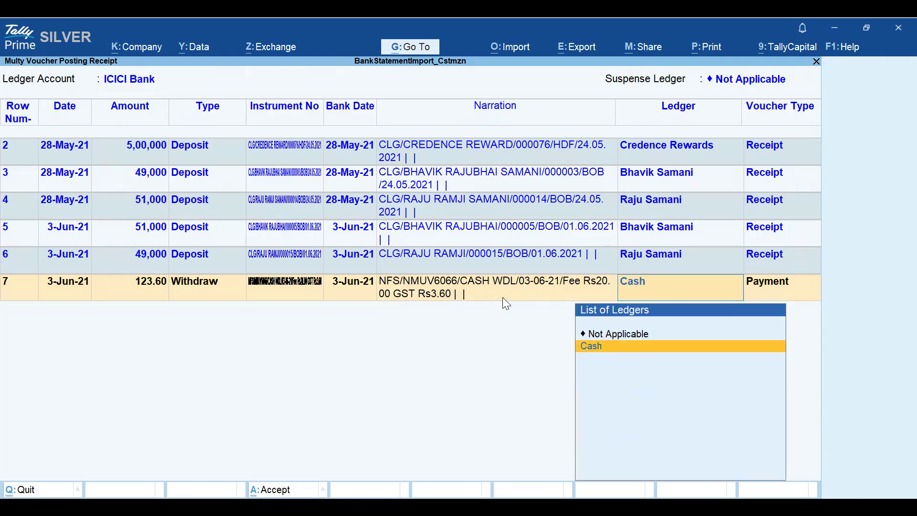
key(Return)
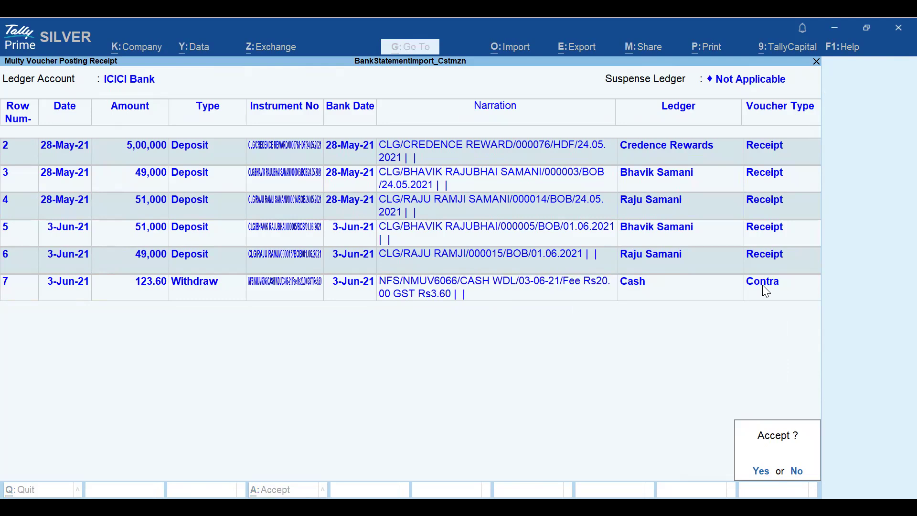
key(y)
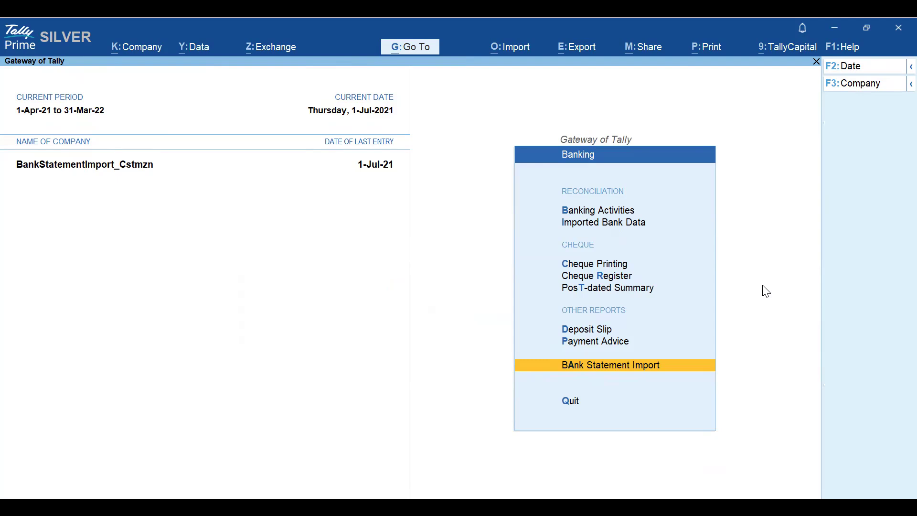
- Open the ICICI Bank ledger vouchers report and set the period to start from 1-4
key(Escape)
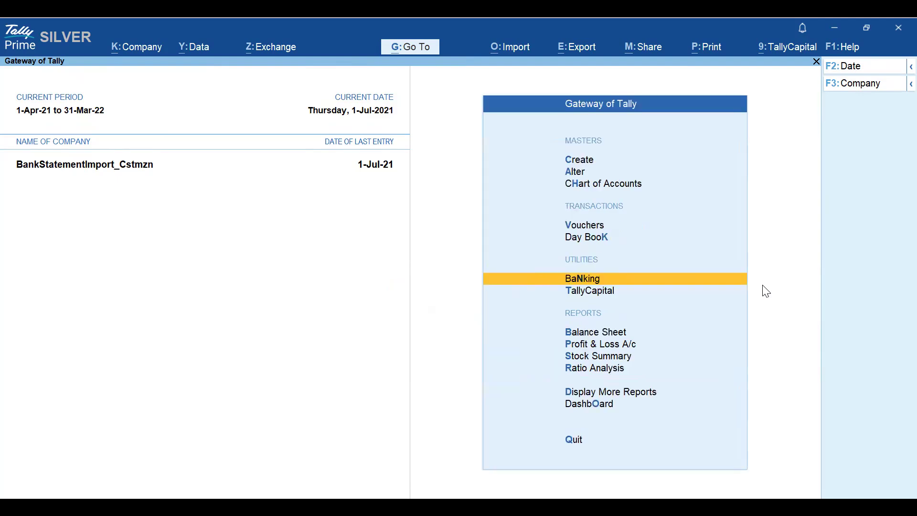
text(dalici)
key(Return)
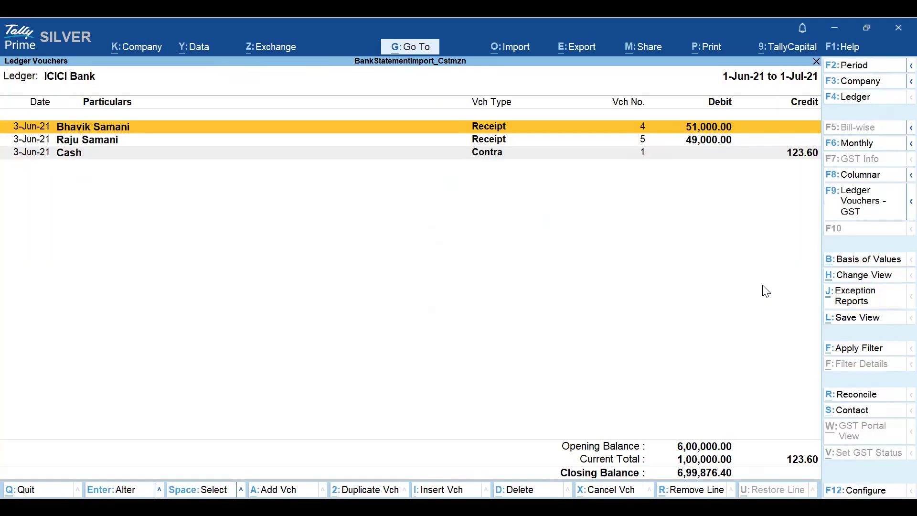
key(F2)
text(1-4)
key(Return)
key(Return)
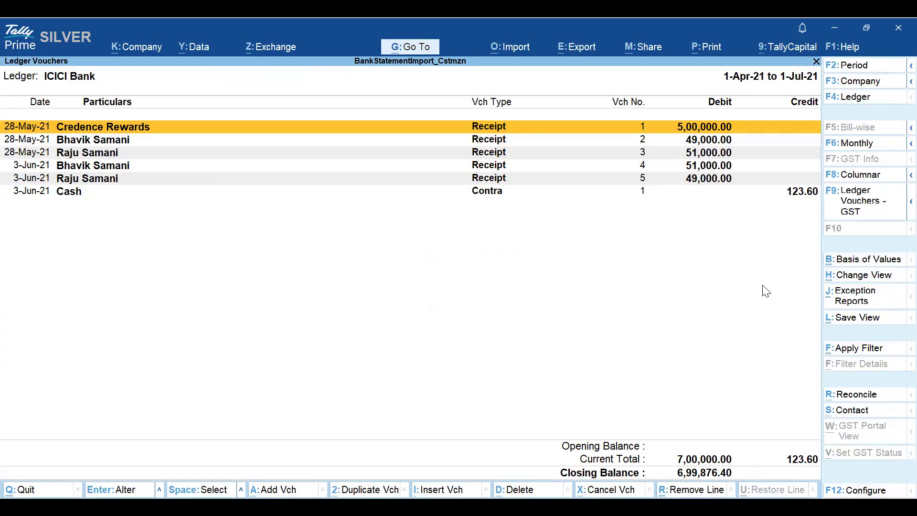
- Open each ICICI Bank voucher in turn to review its ledger, bill reference and narration
key(Down)
key(Up)
key(Return)
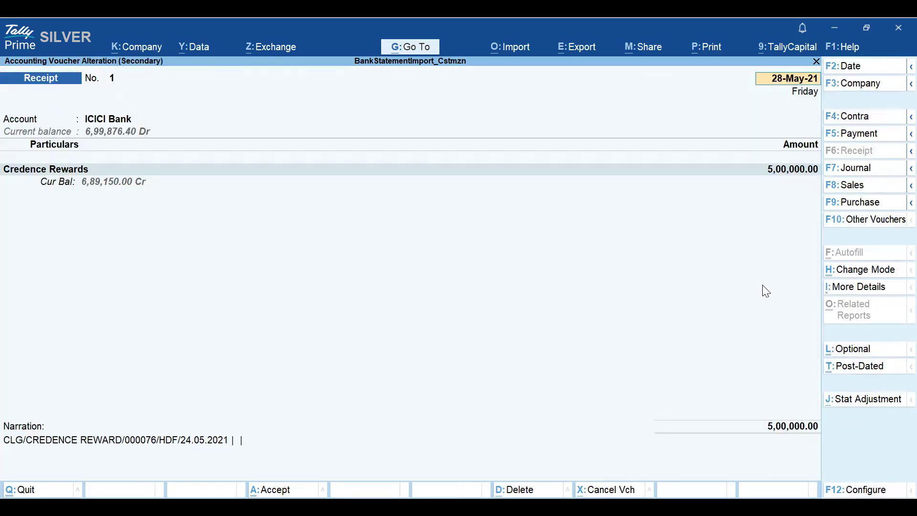
key(ctrl+q)
key(Down)
key(Return)
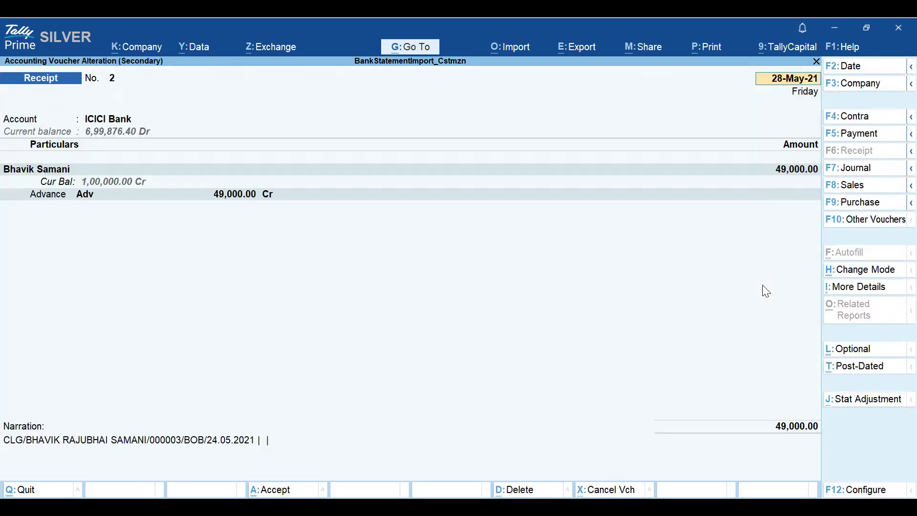
key(ctrl+q)
key(Down)
key(Return)
key(ctrl+q)
key(Down)
key(Return)
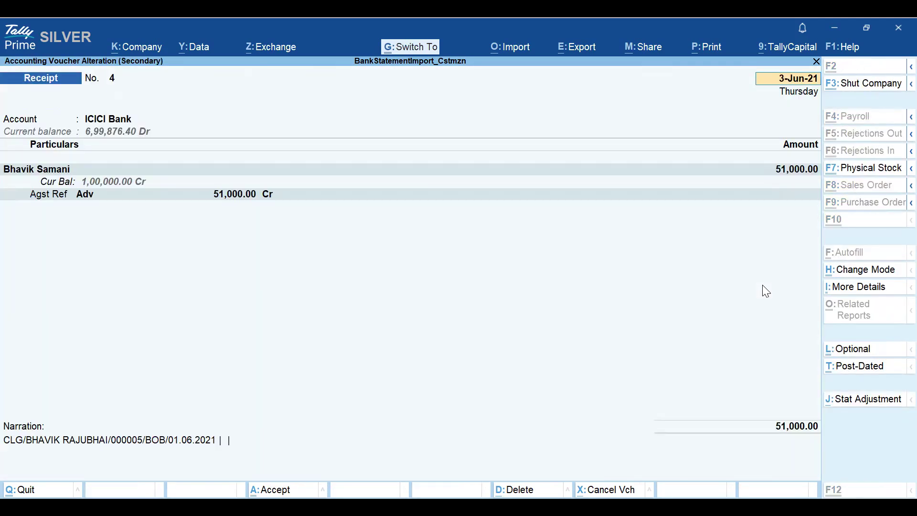
key(ctrl+q)
key(Down)
key(Return)
key(ctrl+q)
key(Down)
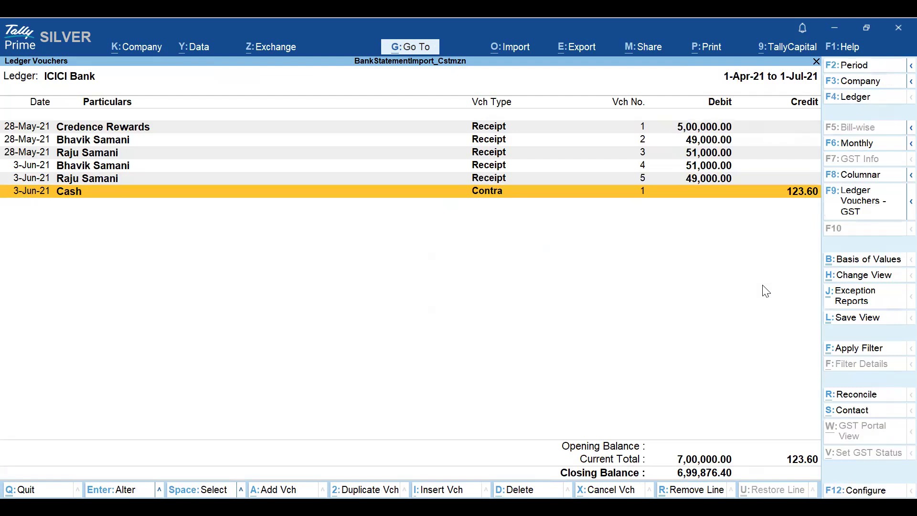
key(Return)
key(ctrl+q)
- Open the ICICI Bank reconciliation summary, then exit back to the Gateway of Tally
click(860, 396)
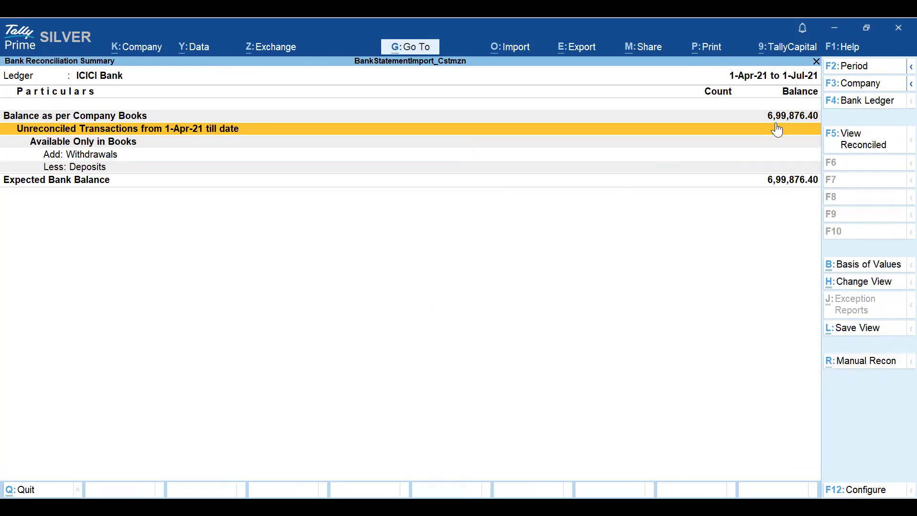
key(Escape)
key(Escape)
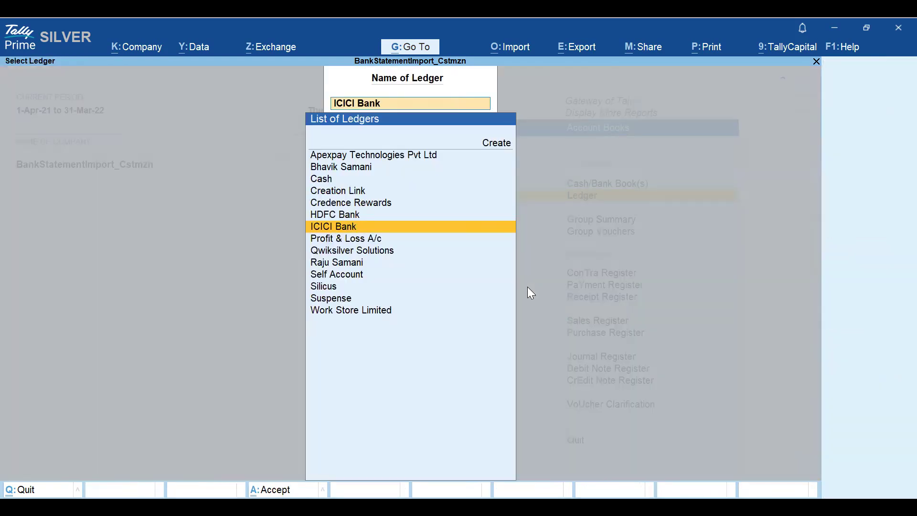
key(Escape)
key(Escape)
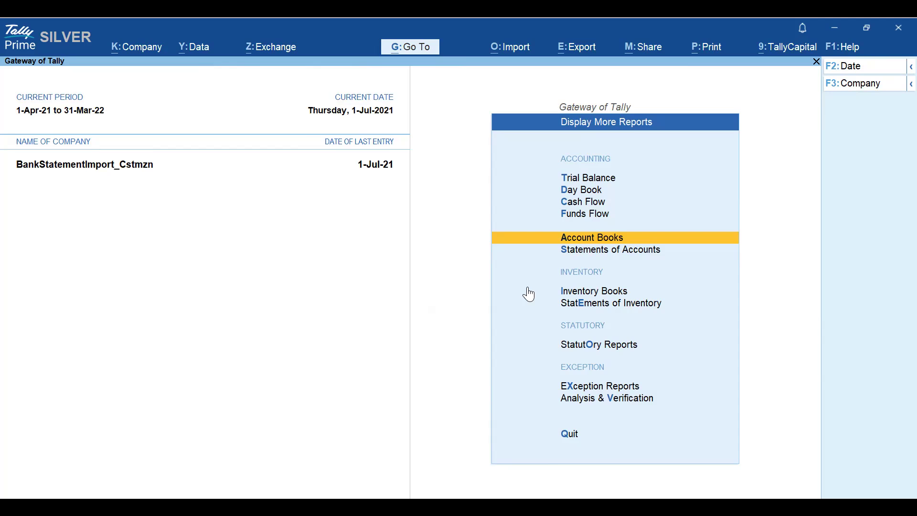
key(alt+p)
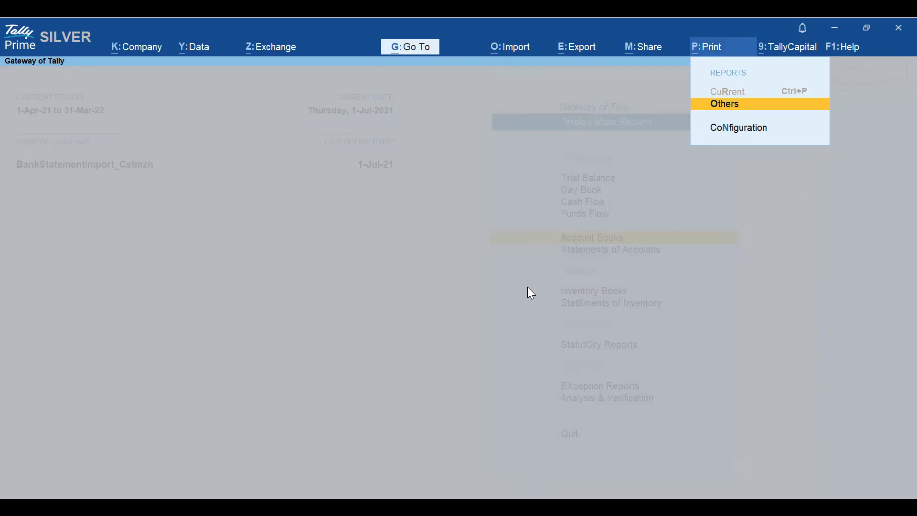
key(Escape)
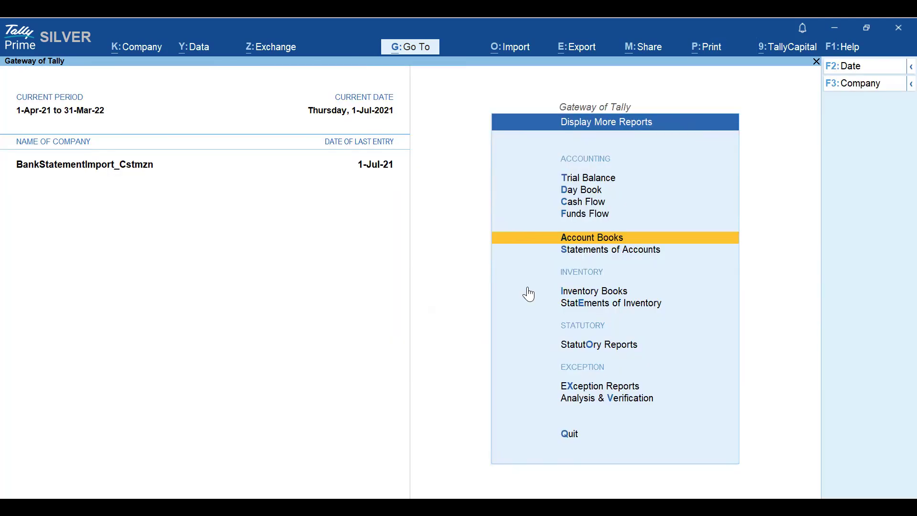